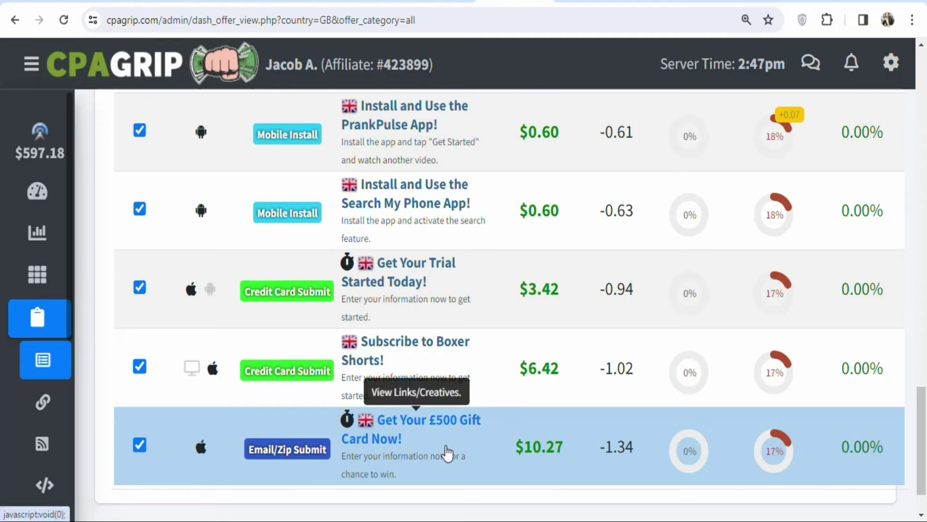
Step: Open the UK 'Get Your £500 Gift Card Now!' offer's details ($10.27 payout, iOS-only)
click(424, 436)
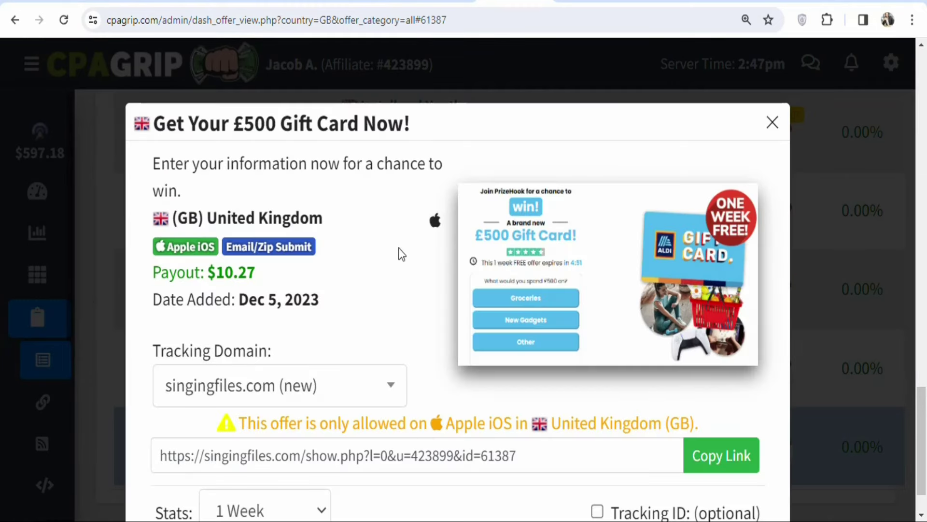
drag(404, 455, 495, 472)
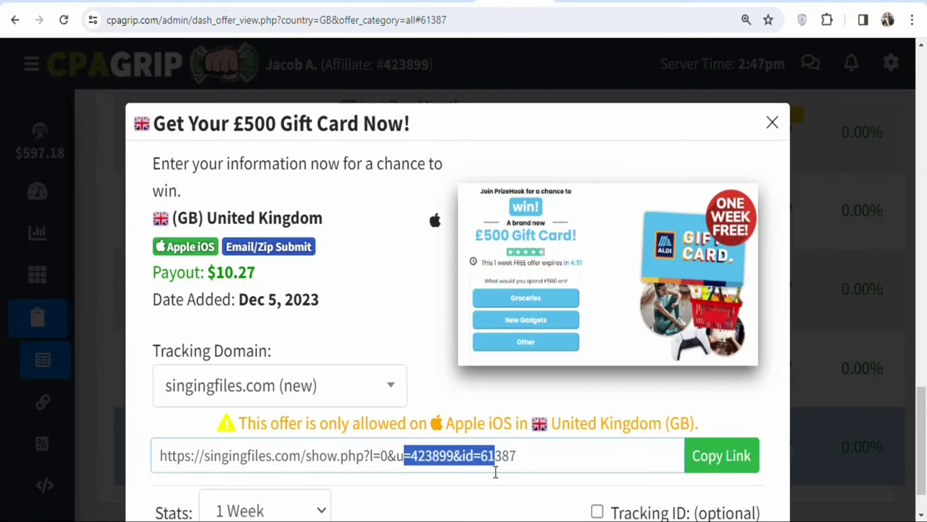
click(356, 424)
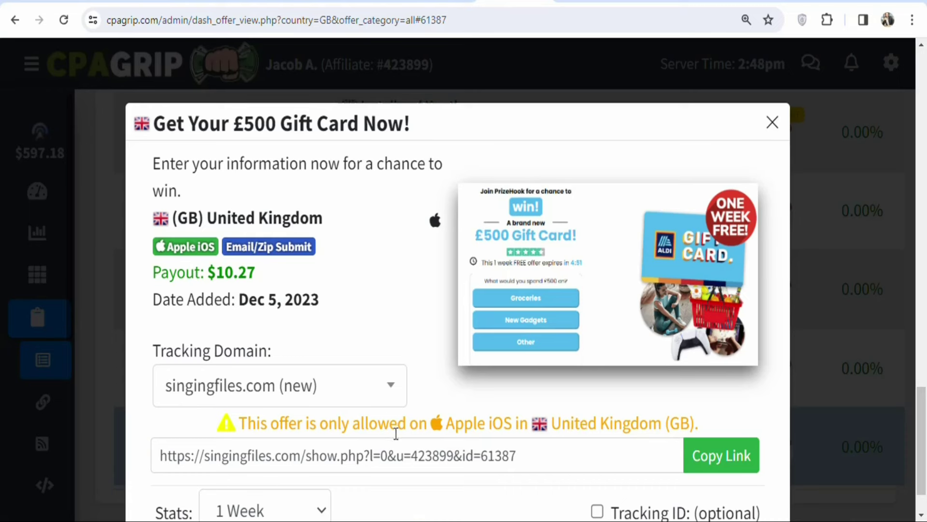
click(329, 387)
drag(398, 171, 401, 204)
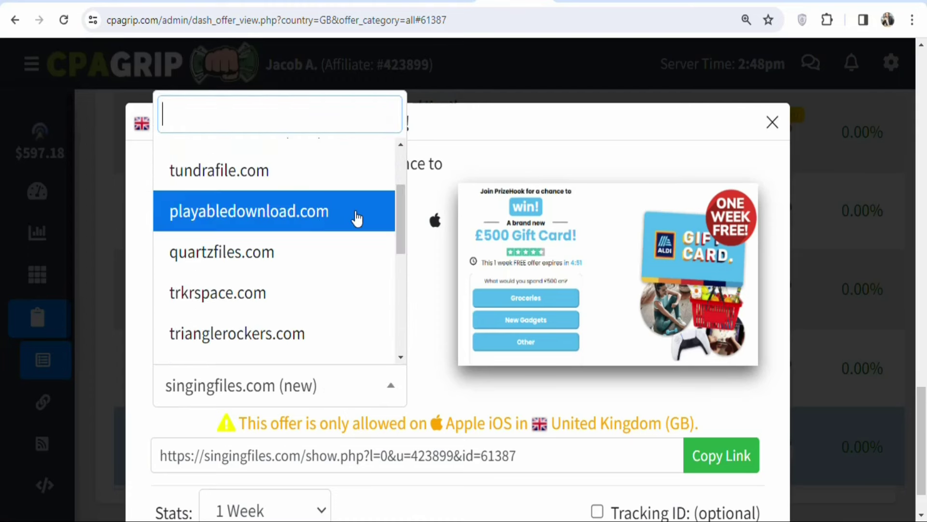
scroll(471, 274, down, 1)
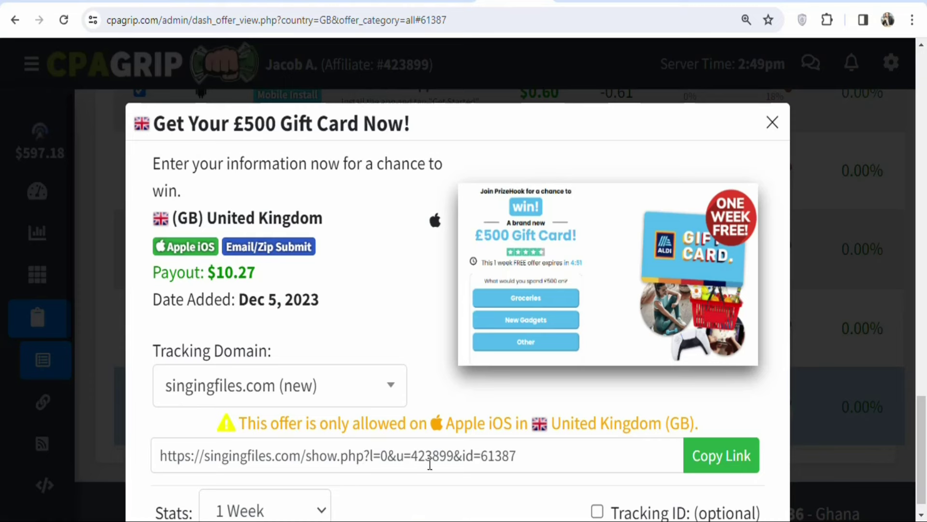
drag(426, 460, 483, 457)
click(433, 357)
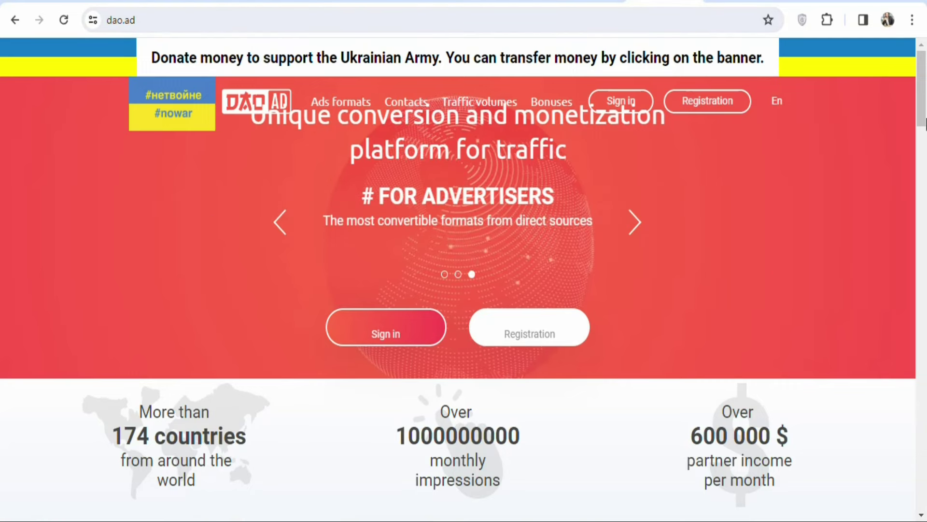
Step: Scroll down the dao.ad homepage to its ad formats overview, starting with Push Notifications
scroll(923, 122, down, 3)
drag(922, 120, 925, 311)
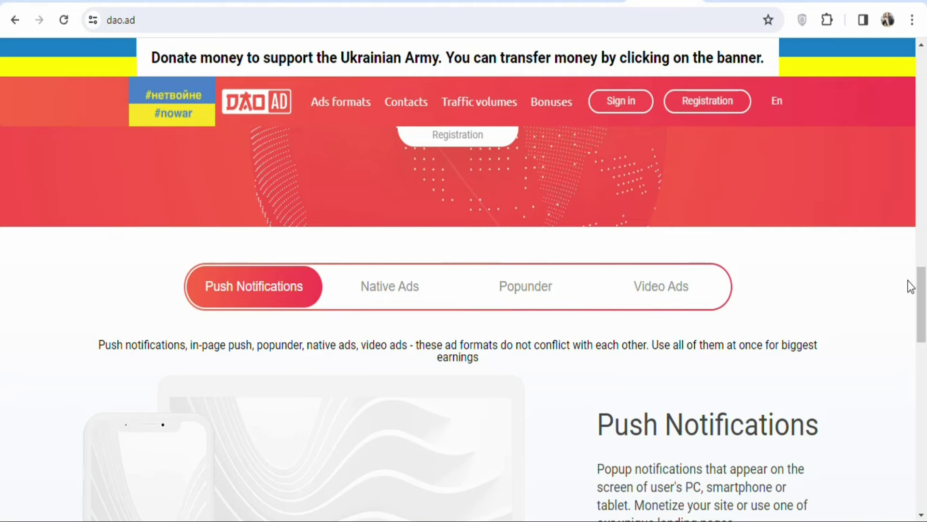
drag(922, 290, 923, 224)
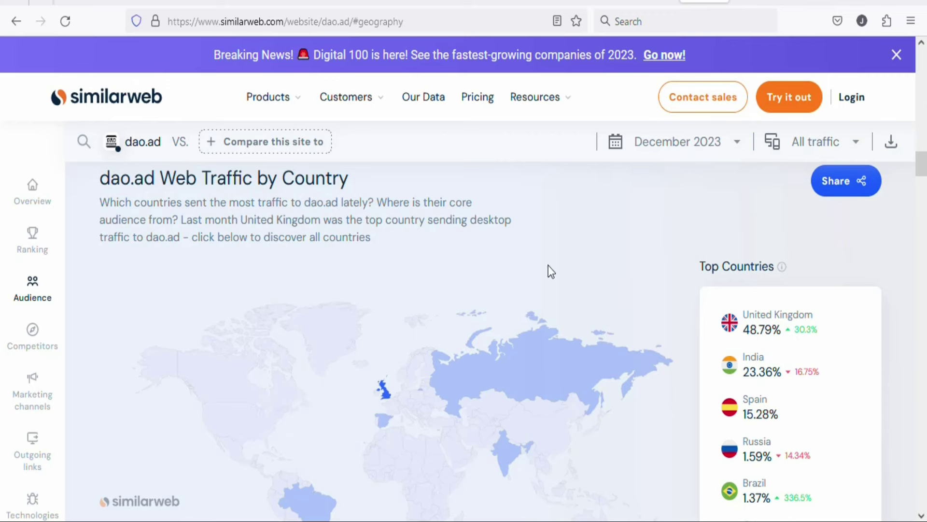
Step: Highlight dao.ad's top traffic countries on Similarweb, led by United Kingdom at 48.79%
drag(579, 223, 758, 330)
click(649, 222)
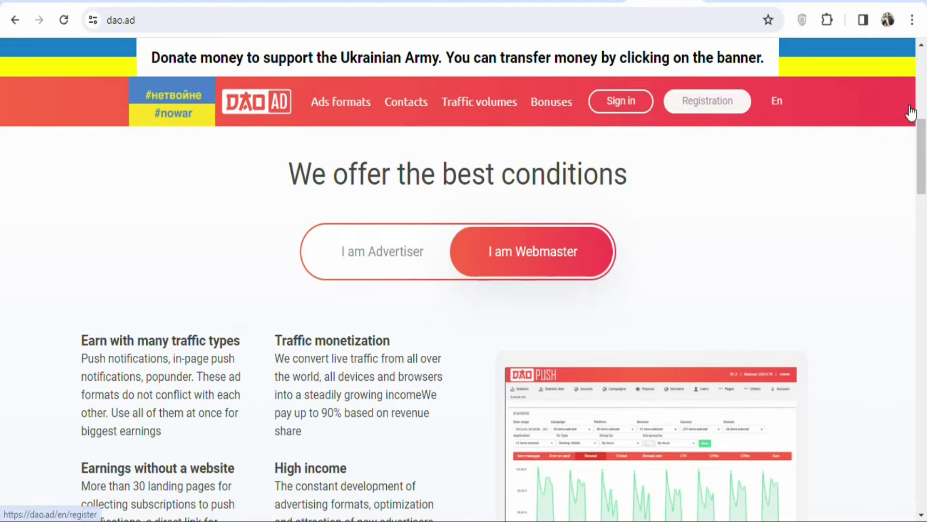
Step: Switch dao.ad to the 'I am Advertiser' side and open the Registration page
click(923, 93)
drag(922, 93, 925, 169)
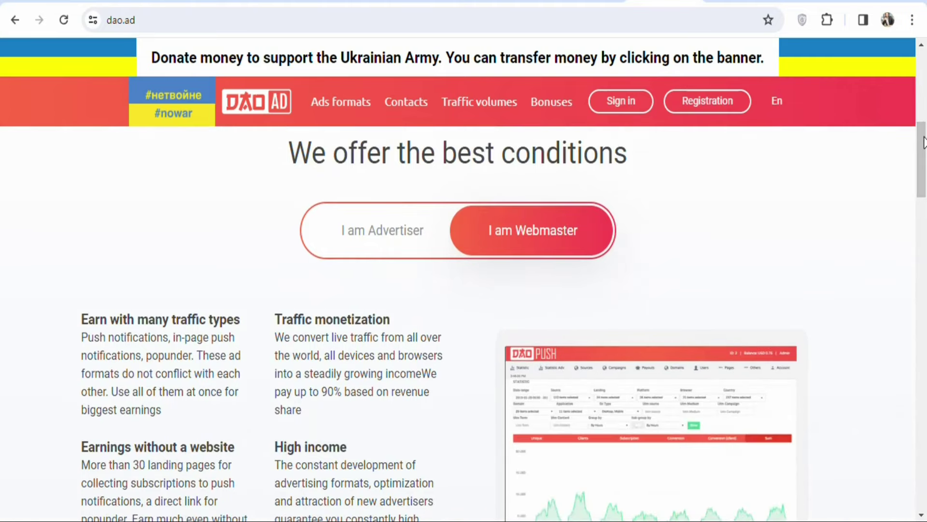
scroll(924, 91, up, 3)
scroll(924, 92, up, 6)
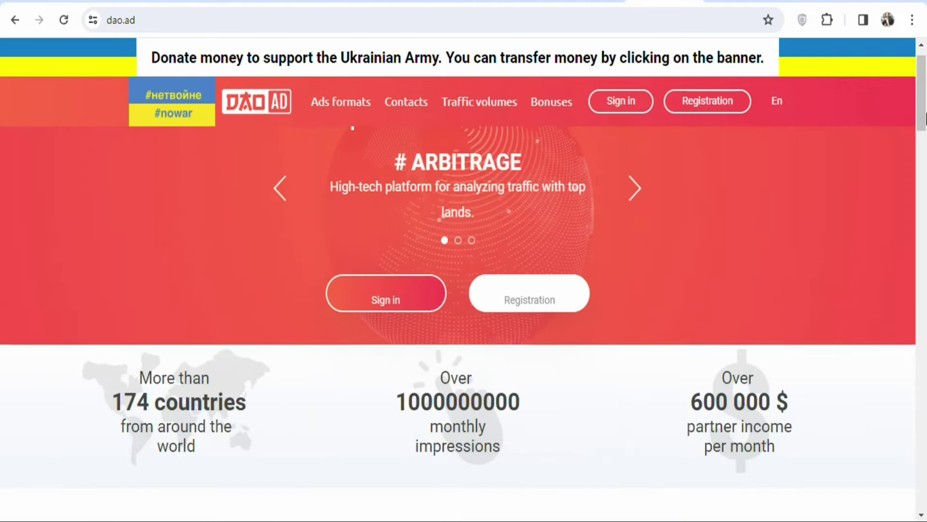
drag(924, 128, 924, 167)
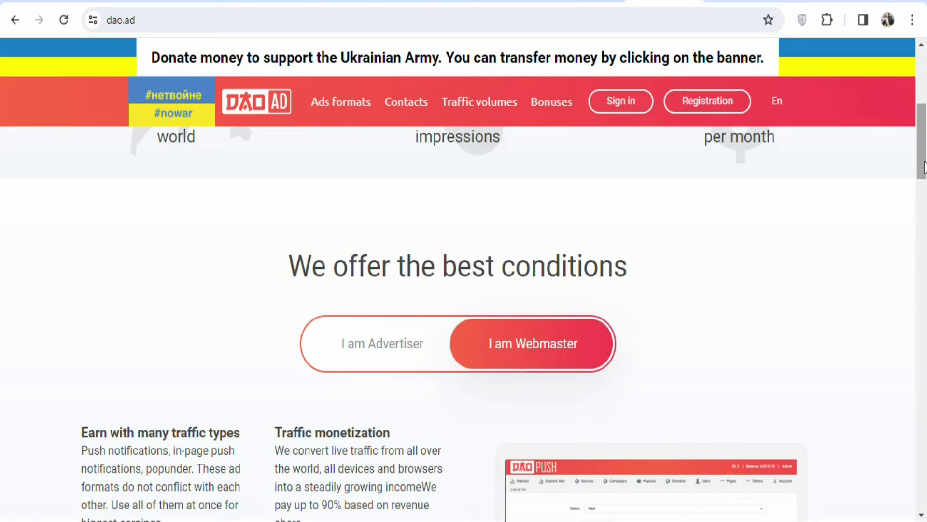
click(357, 349)
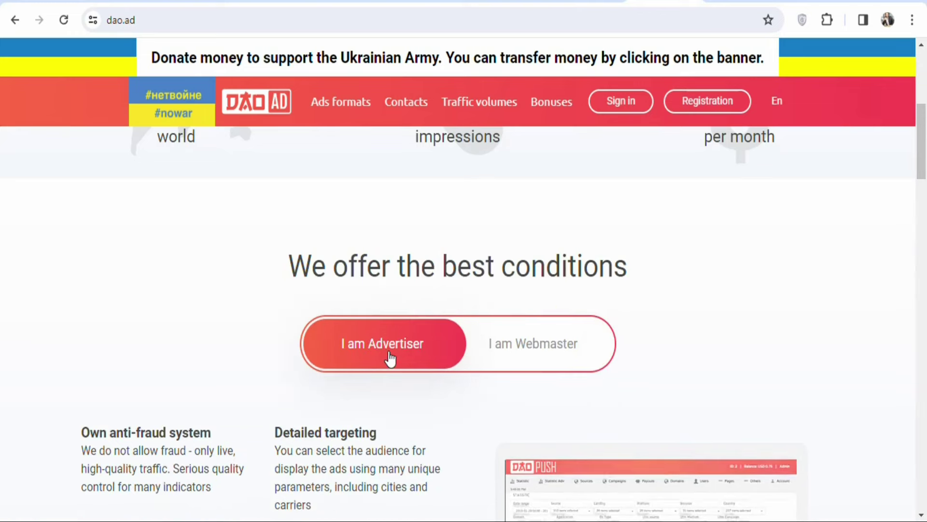
click(708, 105)
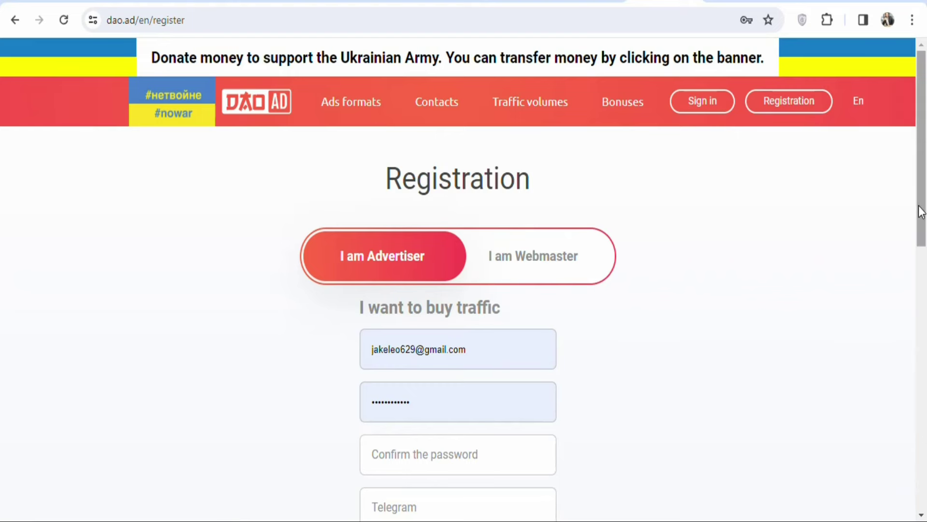
Step: Pass the 'I'm not a robot' check and register the advertiser account
scroll(923, 207, down, 4)
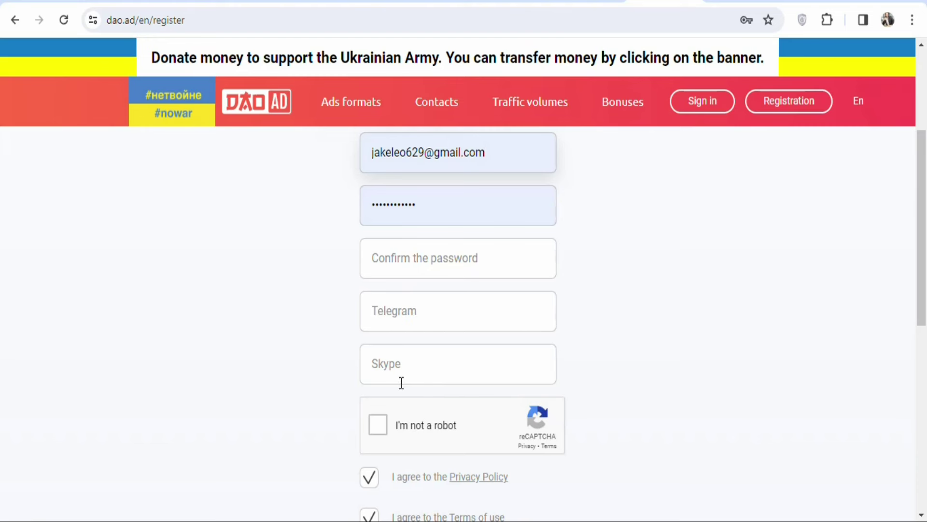
click(377, 428)
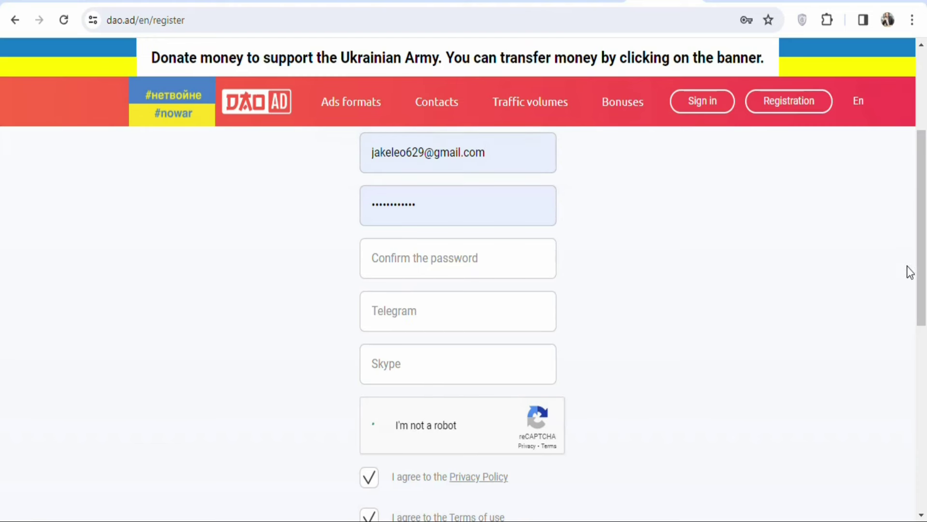
scroll(921, 309, down, 3)
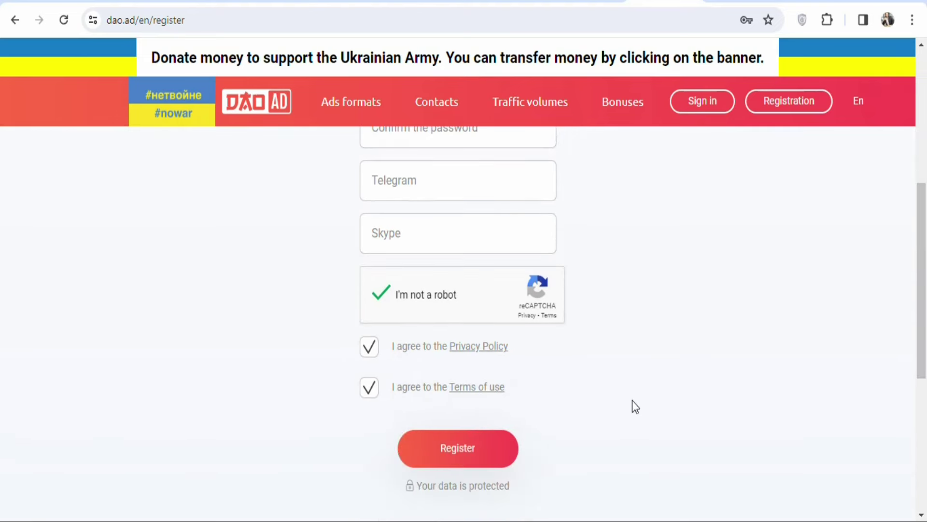
scroll(919, 343, up, 5)
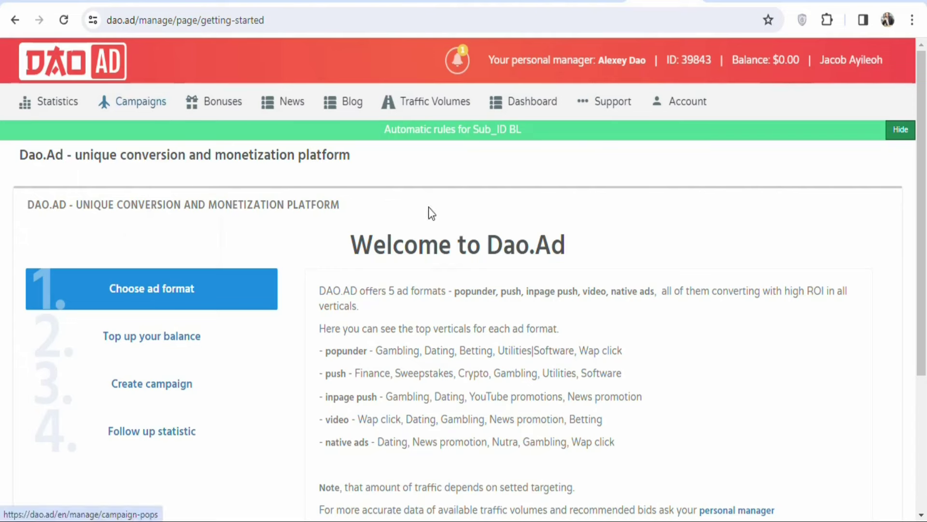
Step: Start a new Push InPage campaign from the Campaigns menu
mouse_move(154, 114)
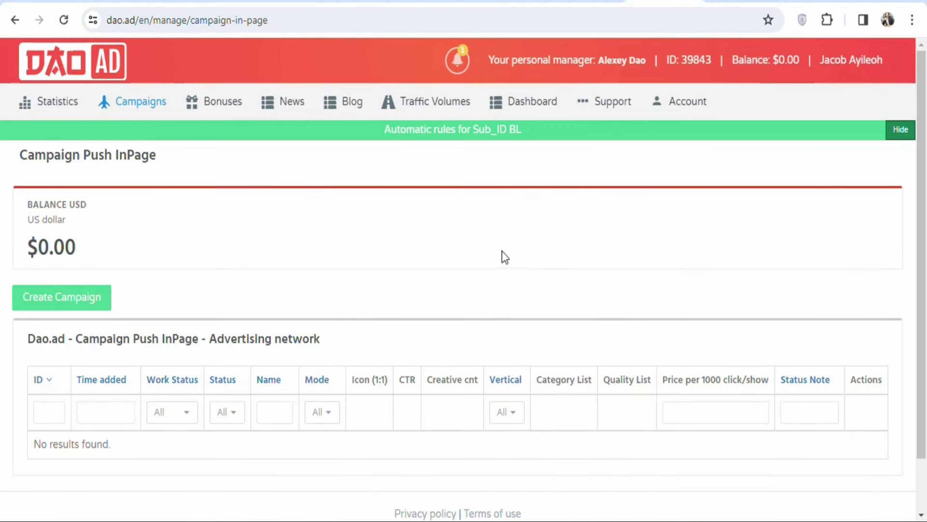
click(89, 304)
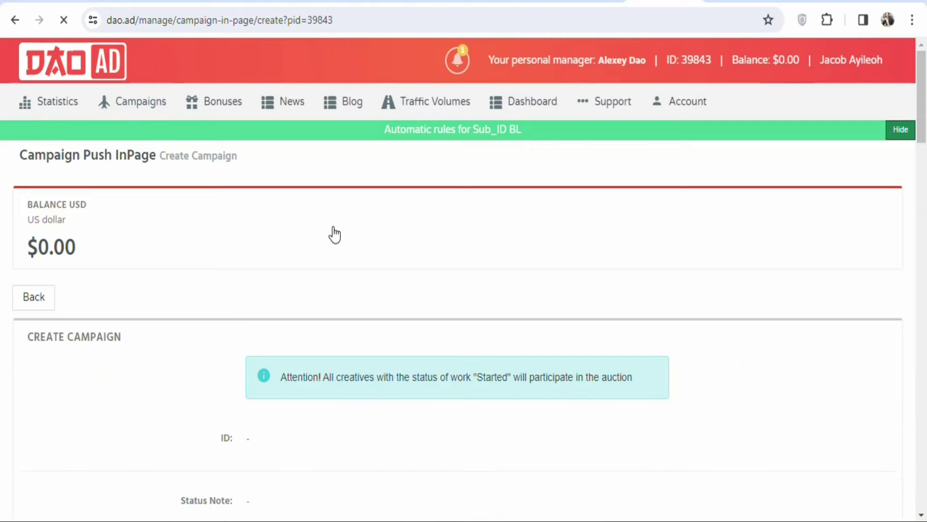
Step: Set the campaign's Work Status to Started
drag(922, 116, 924, 157)
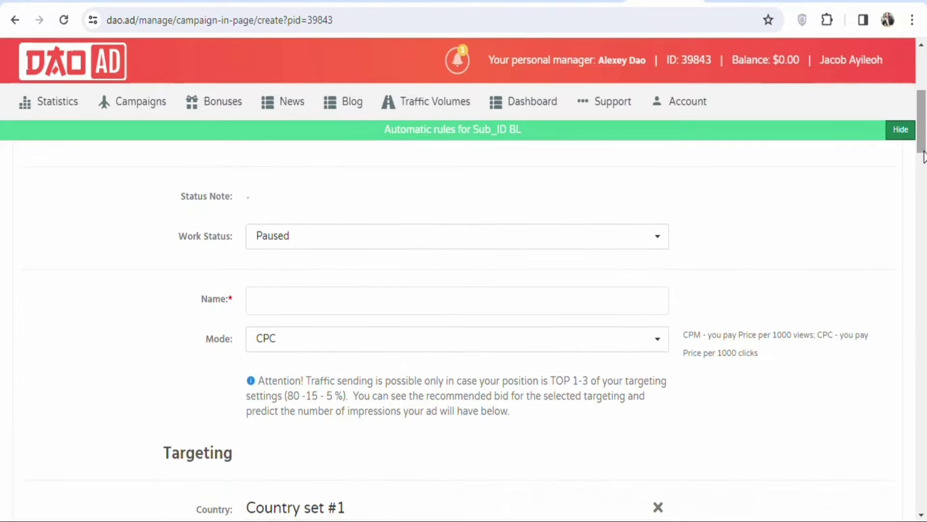
click(568, 251)
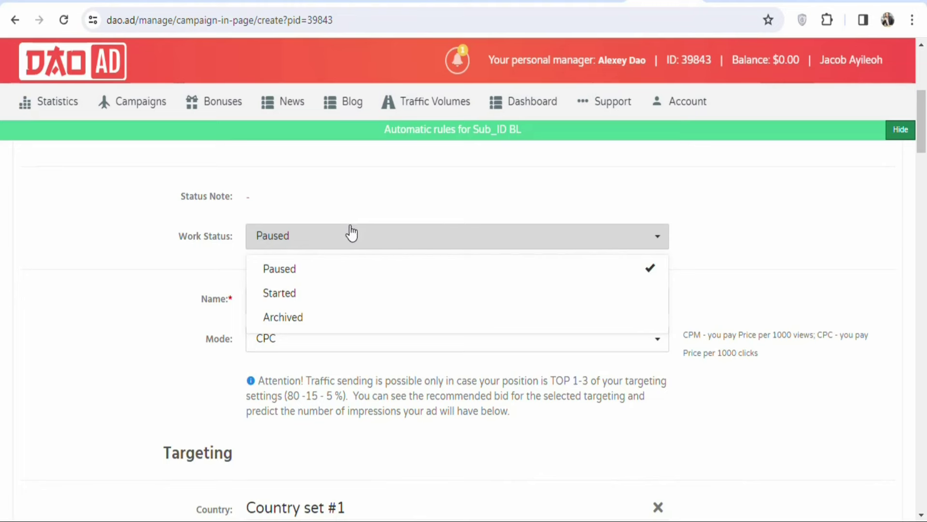
click(293, 296)
click(482, 247)
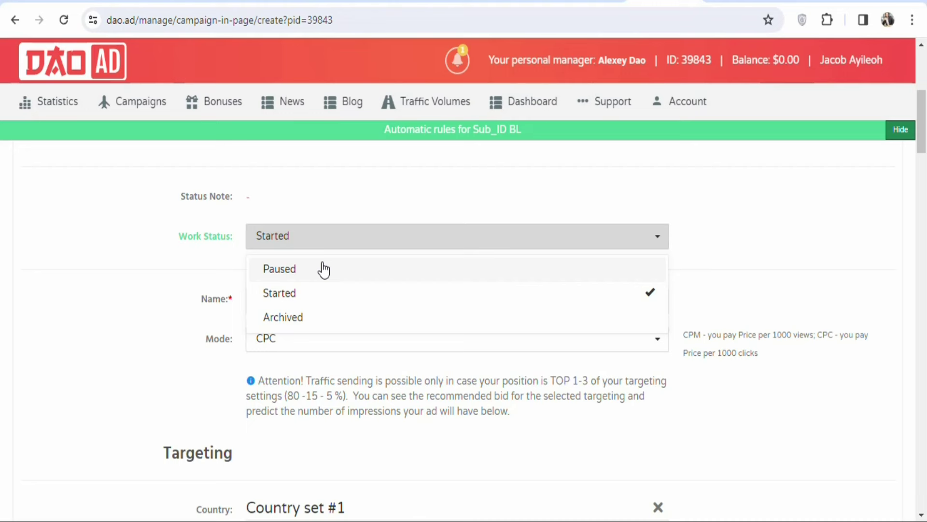
click(311, 294)
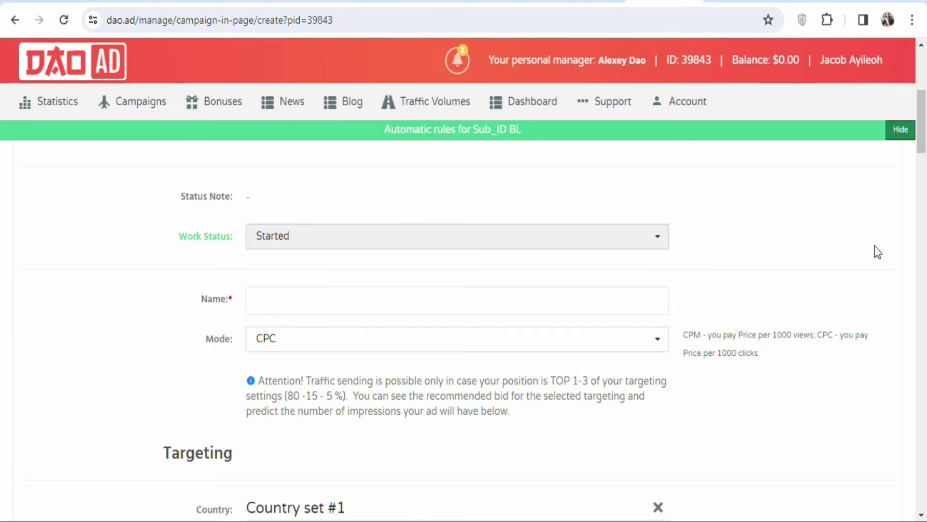
Step: Name the campaign 'Gift' and keep CPC as the bidding mode
click(308, 313)
text(Gift)
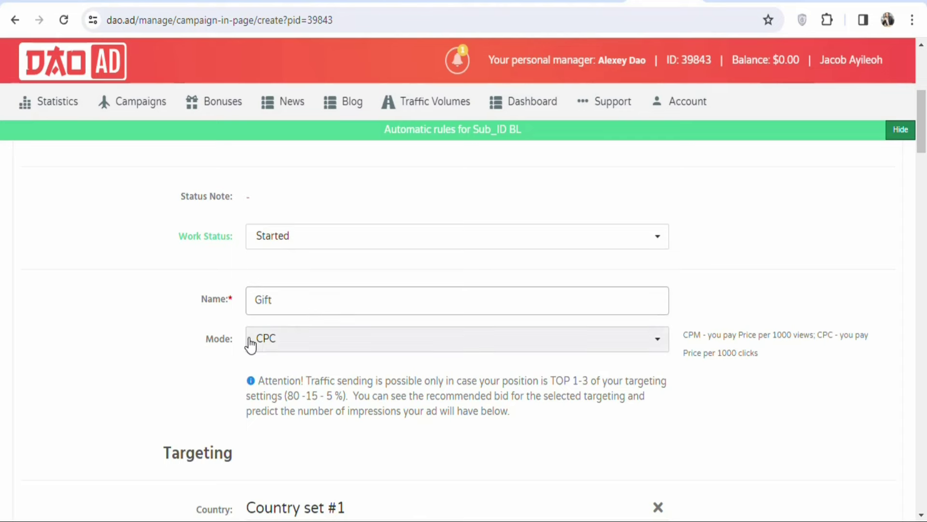
scroll(317, 345, up, 1)
click(338, 357)
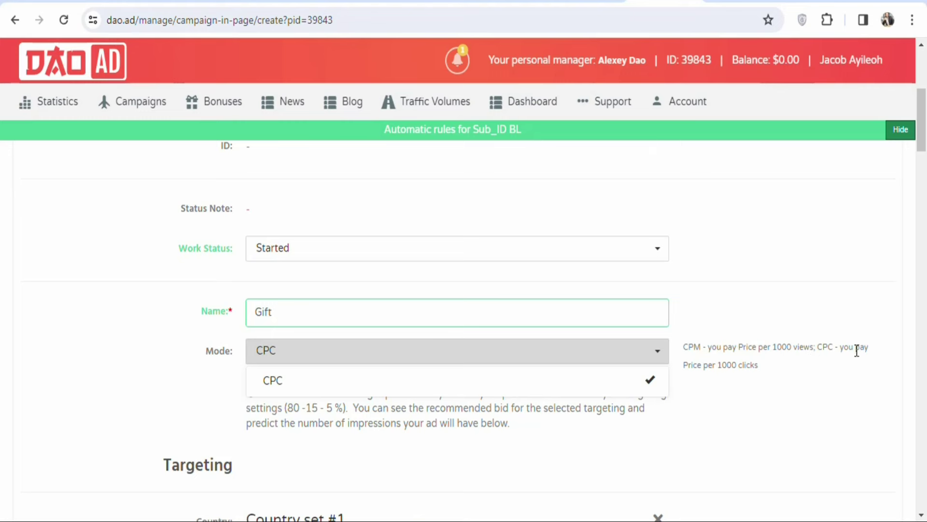
click(632, 352)
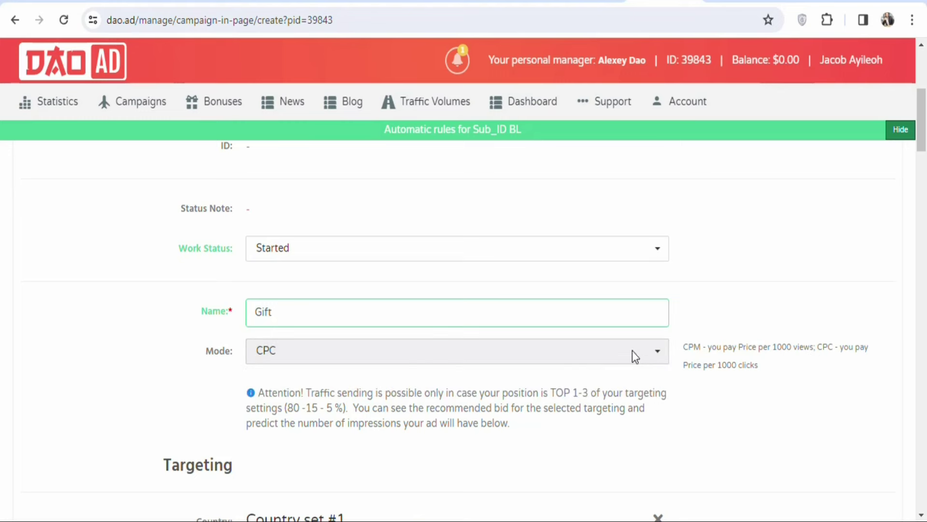
scroll(621, 370, down, 2)
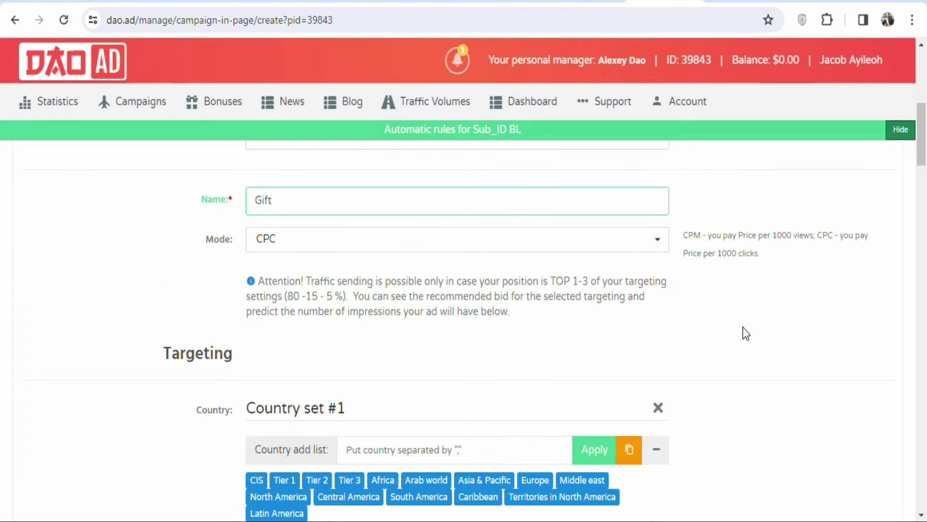
Step: Target United Kingdom (GB) in Country set #1, with a $19.950 recommended price
scroll(923, 174, down, 3)
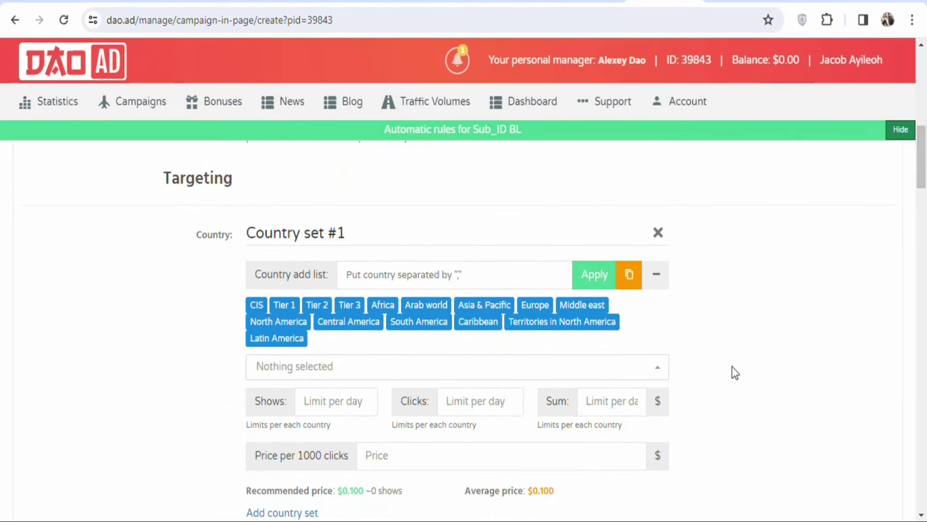
click(654, 376)
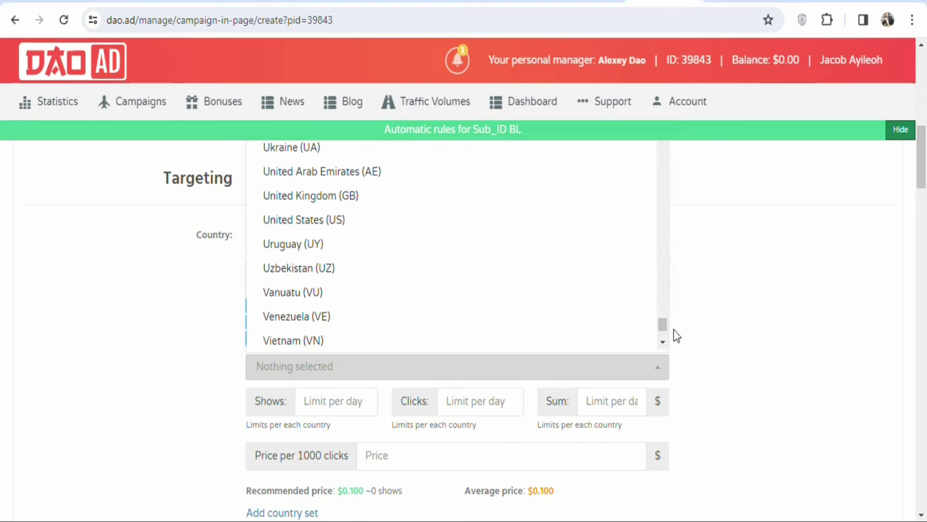
mouse_move(663, 321)
mouse_down()
mouse_move(661, 243)
mouse_move(674, 320)
mouse_up()
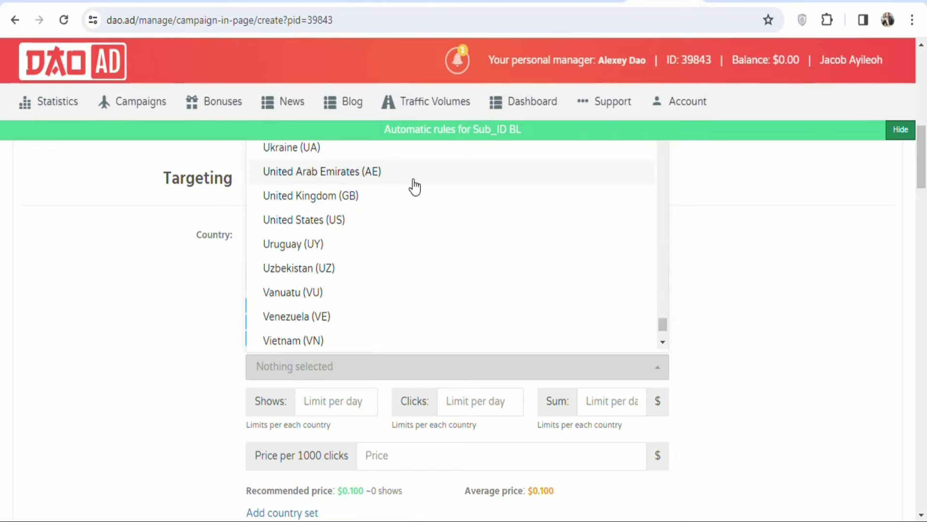
click(346, 203)
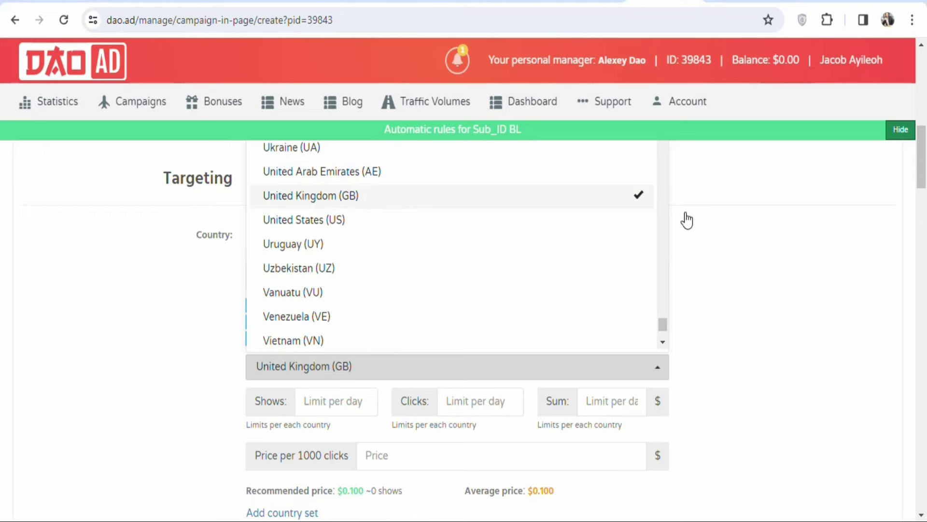
click(736, 227)
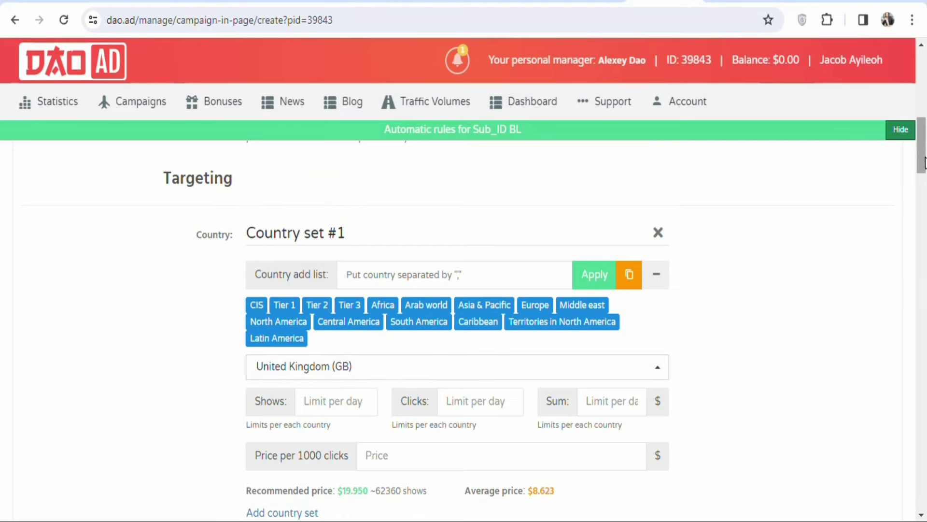
drag(922, 154, 923, 174)
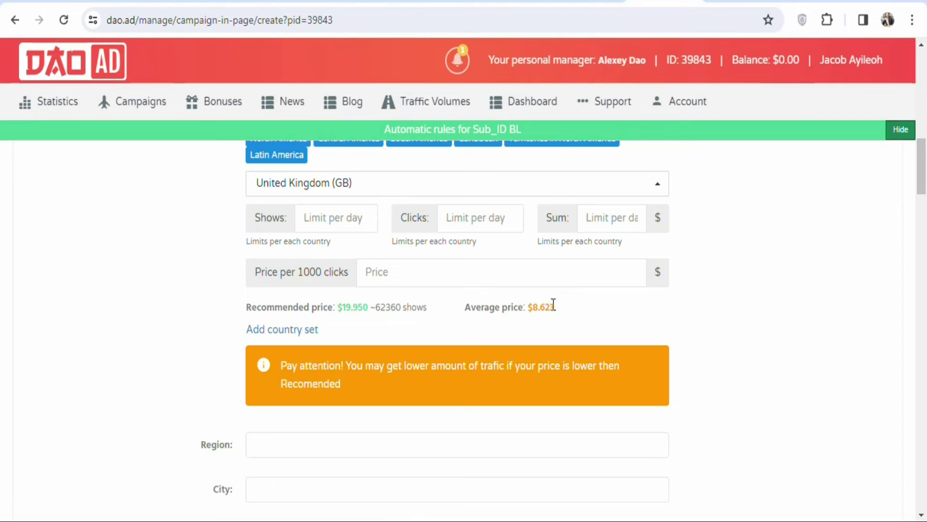
Step: Raise the UK price per 1000 clicks to about $5.222
click(632, 269)
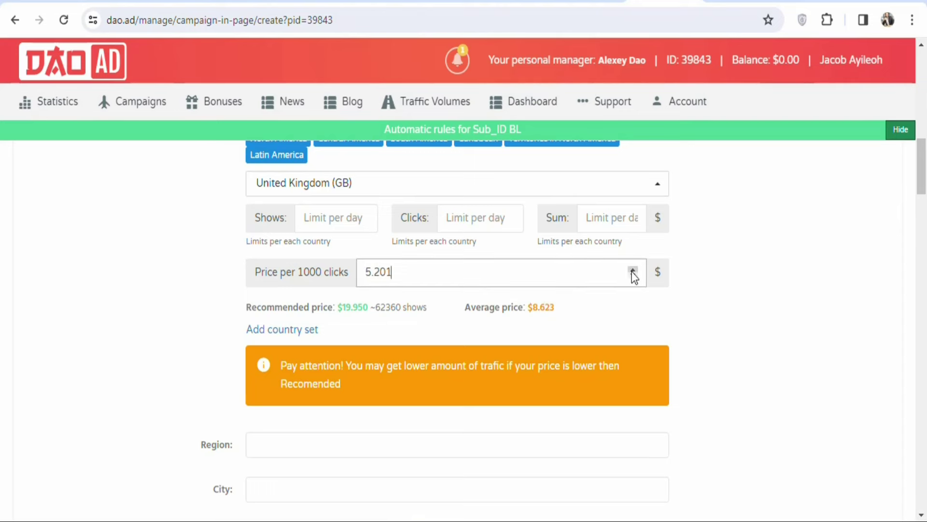
click(633, 270)
click(632, 269)
click(925, 221)
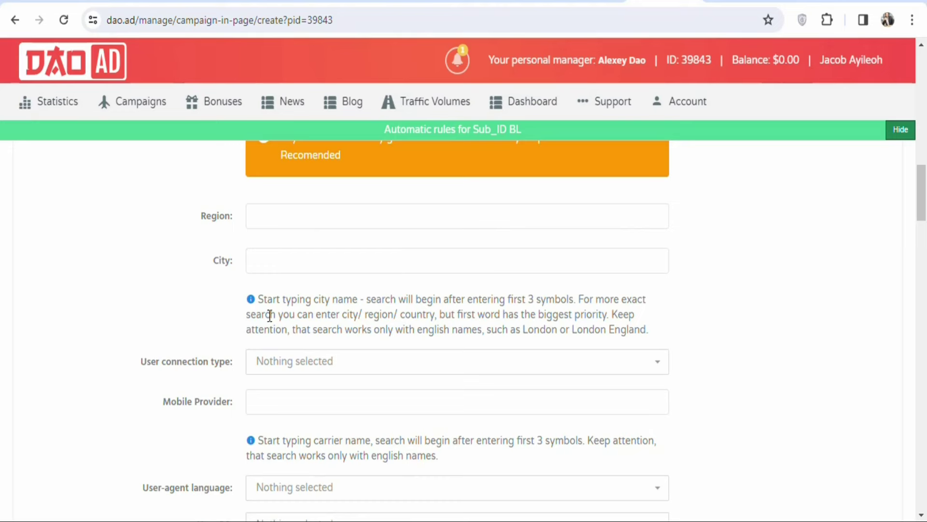
drag(922, 195, 922, 210)
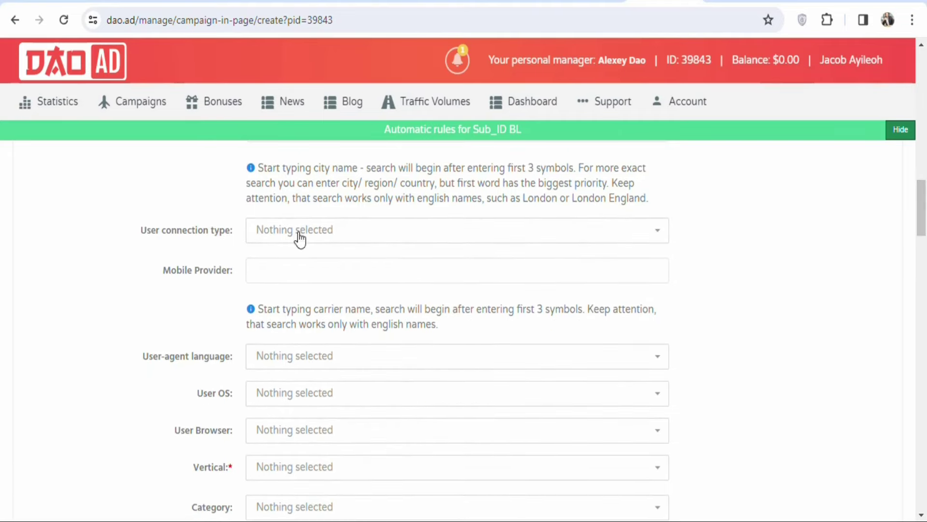
Step: Target Mobile Carrier and Wifi connection types, leaving Mobile Provider empty
click(375, 242)
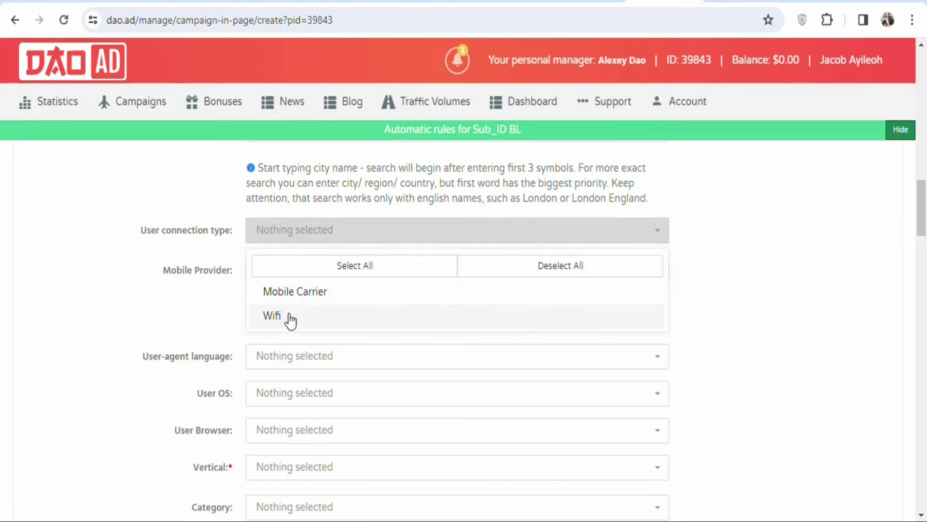
click(218, 303)
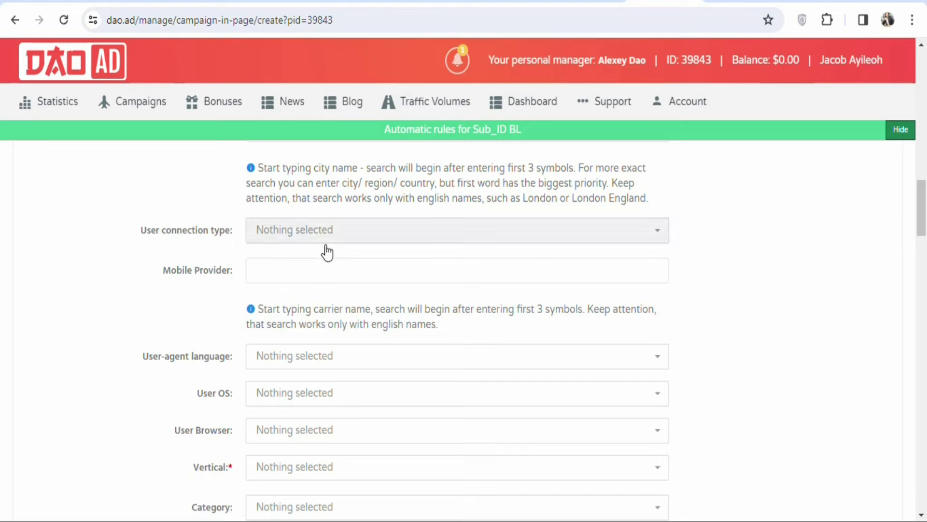
click(309, 237)
click(295, 291)
click(372, 240)
click(280, 317)
click(386, 240)
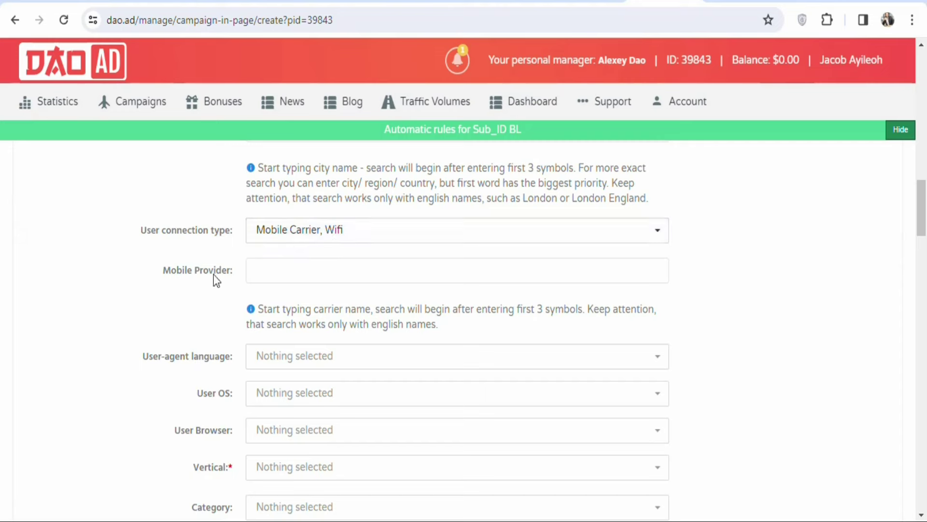
click(258, 275)
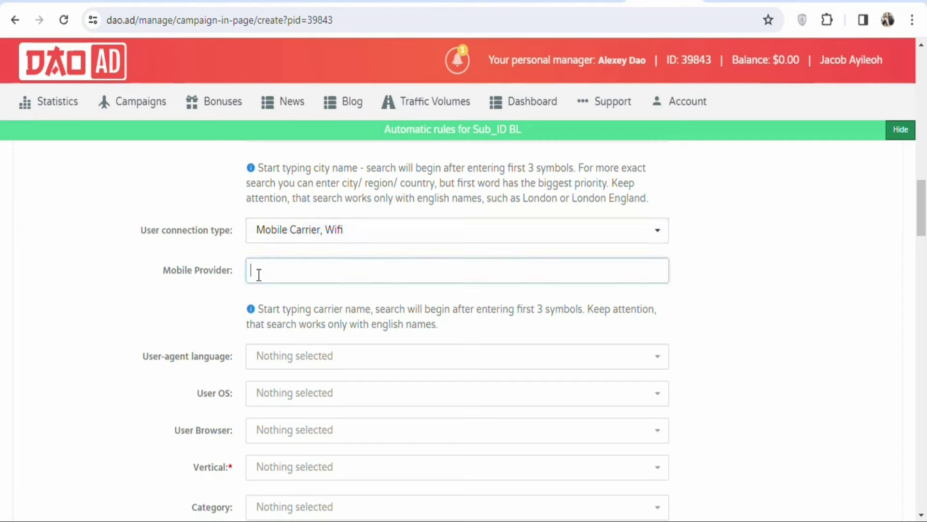
click(665, 291)
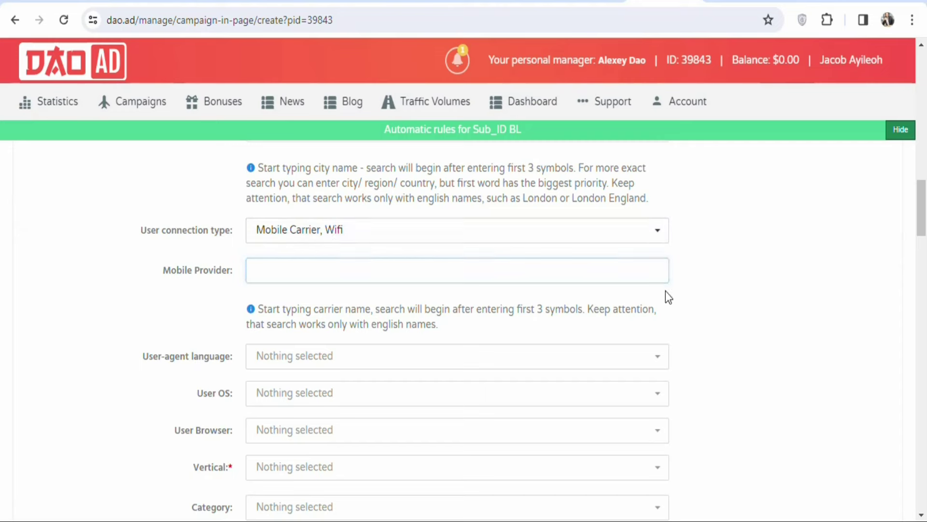
drag(923, 212, 922, 230)
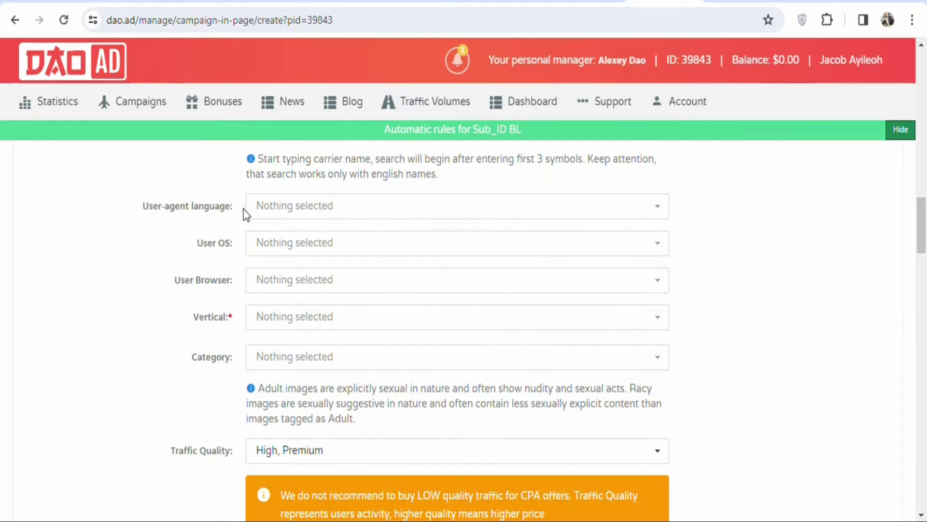
Step: Target user-agent languages Bengali (bn) and English (en), found by searching 'eng'
click(346, 204)
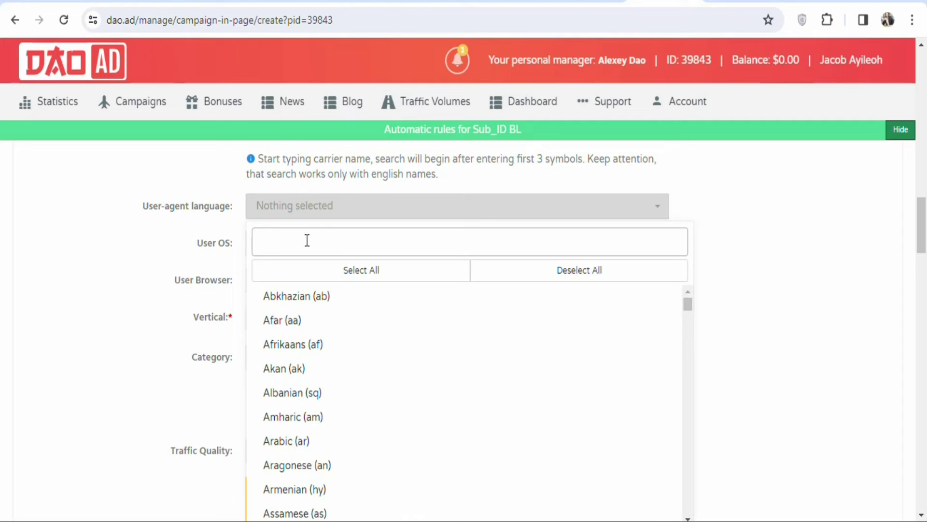
text(en)
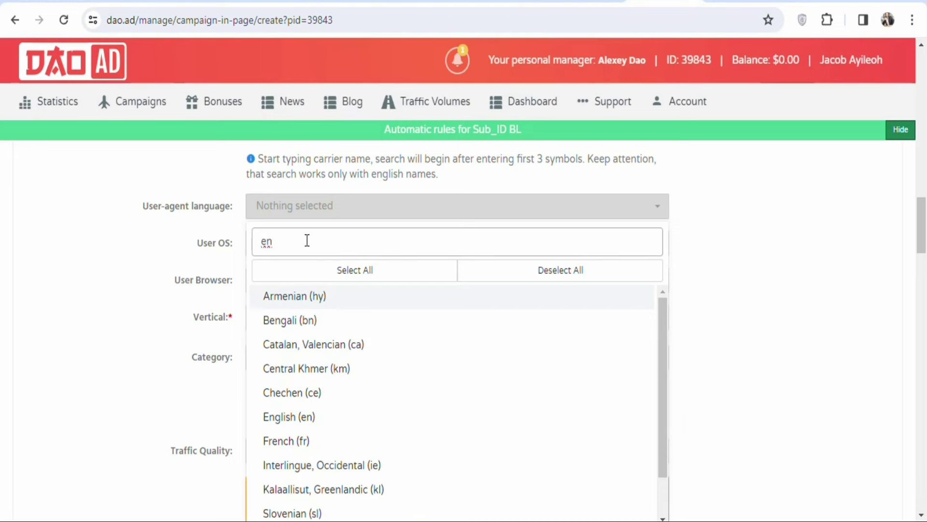
text(g)
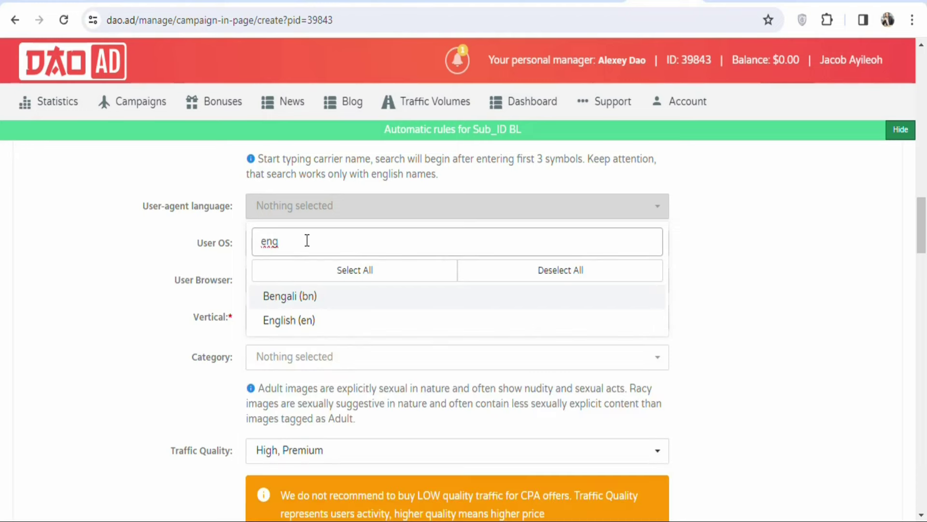
click(300, 297)
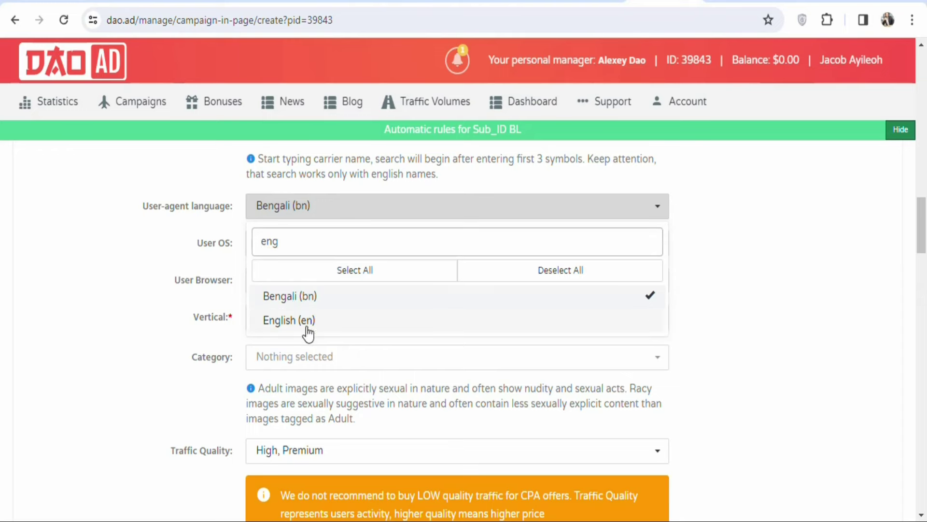
click(308, 321)
click(776, 227)
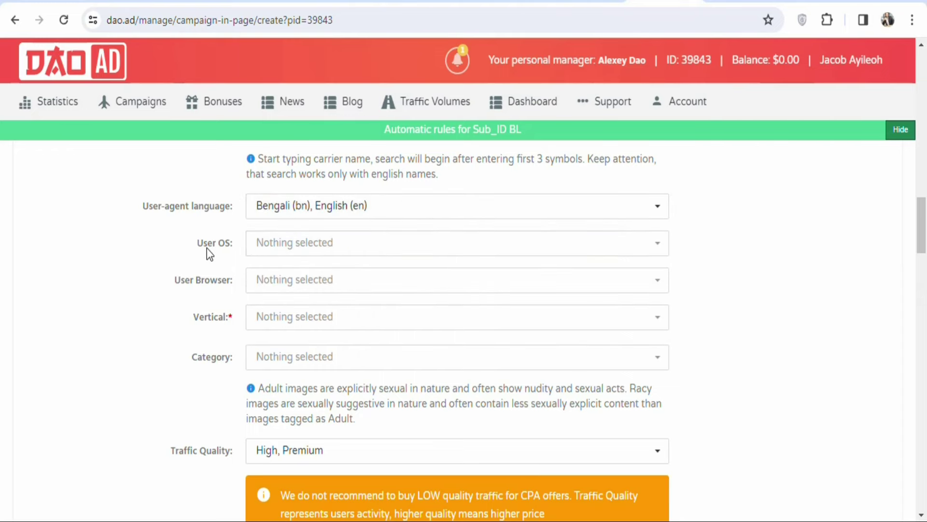
Step: Set the User OS targeting to All Mobile OS
click(345, 252)
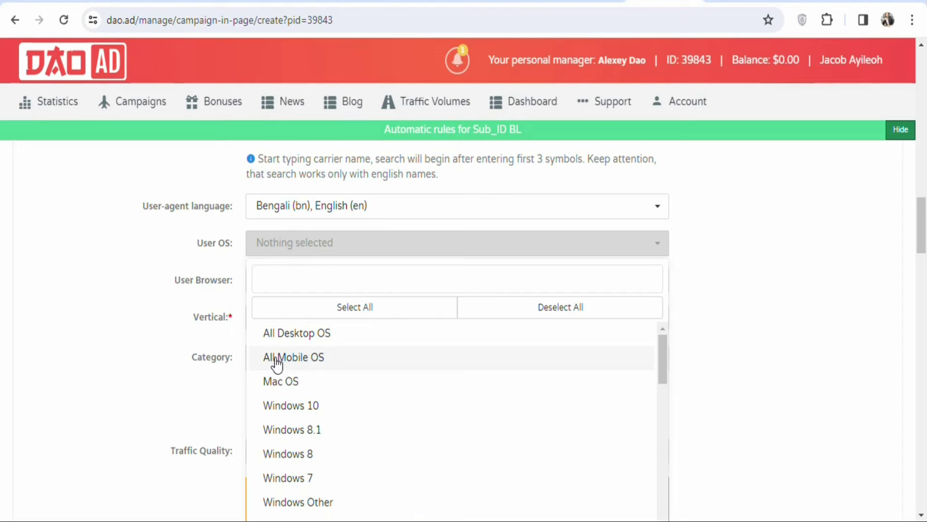
click(311, 363)
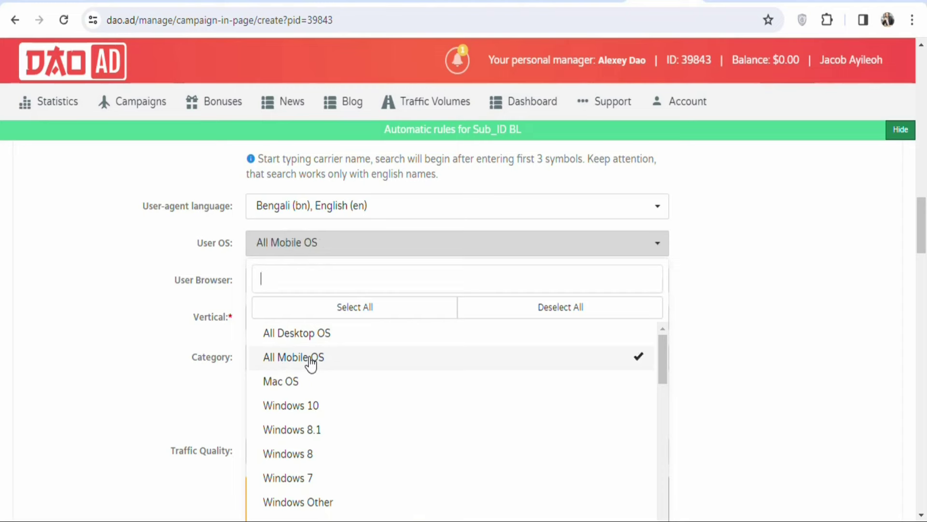
click(224, 268)
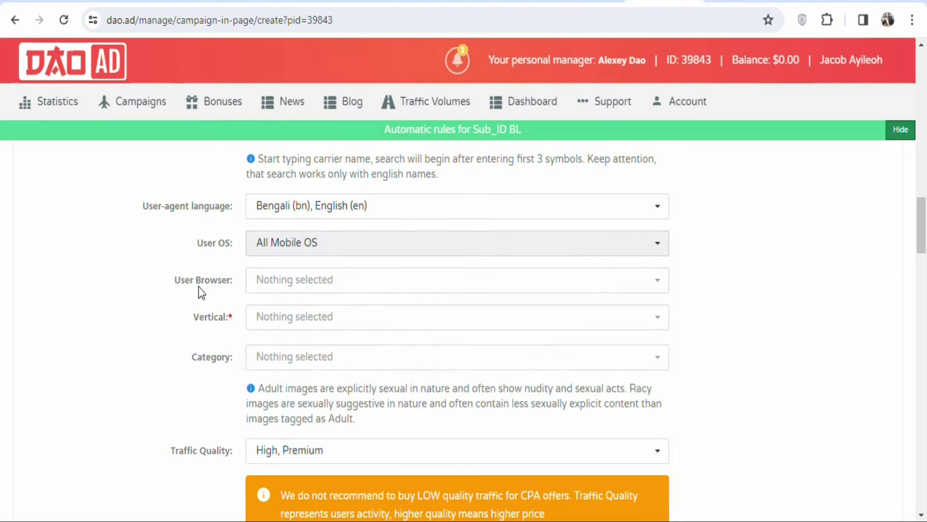
Step: Select all browsers under User Browser so it shows 18 items selected
click(349, 281)
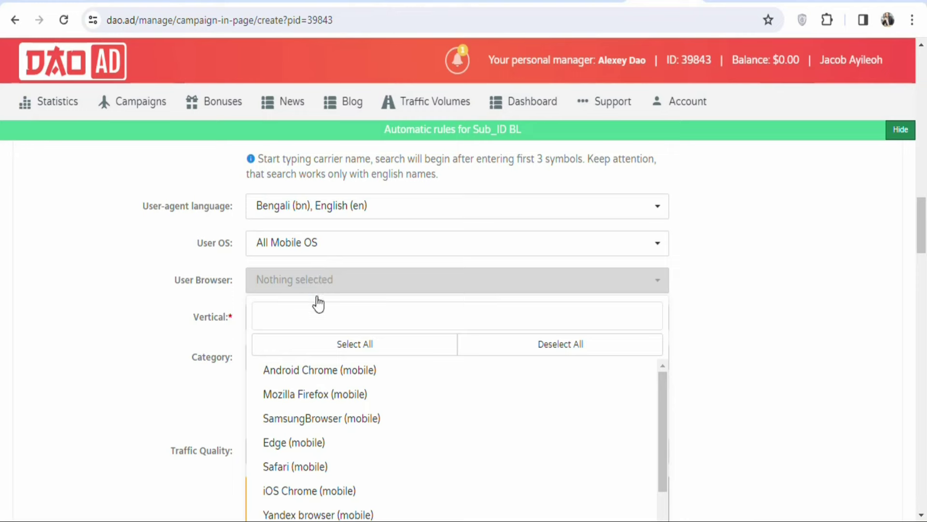
click(351, 359)
click(767, 300)
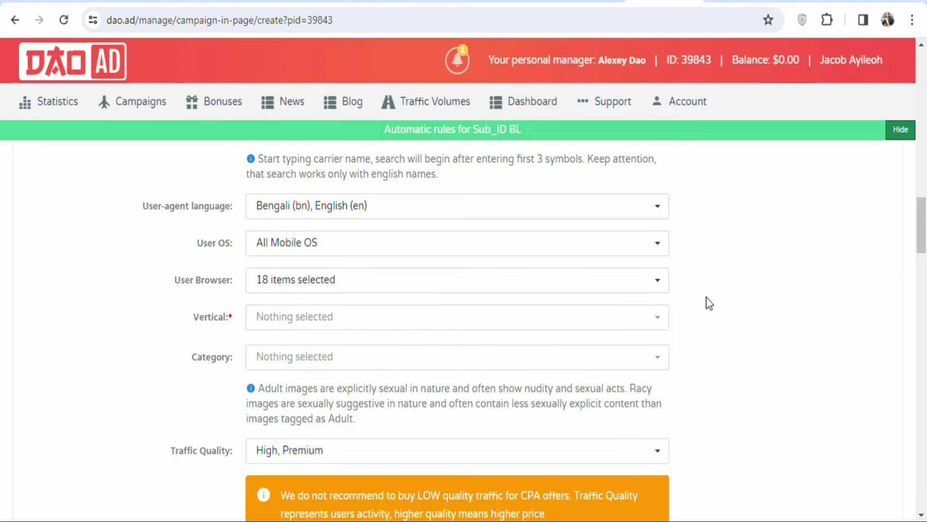
click(296, 323)
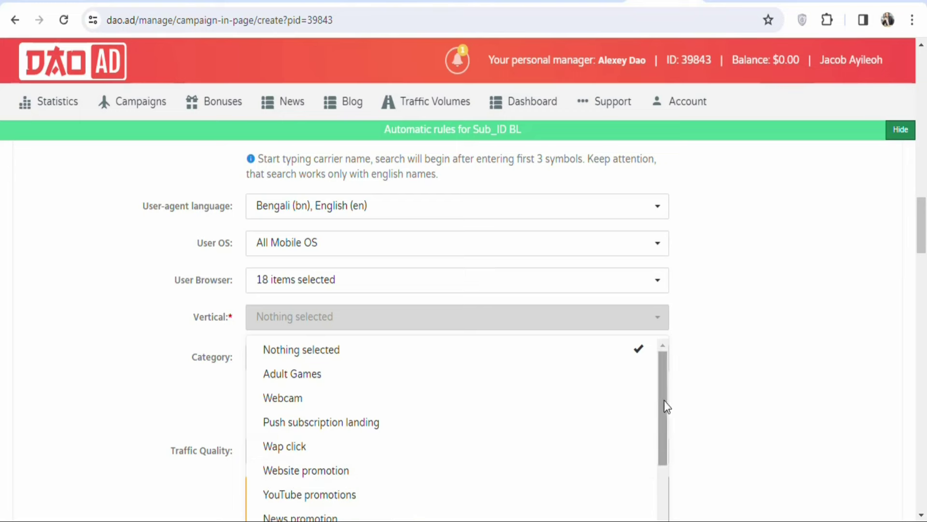
Step: Set the vertical to Sweepstakes and the category to Mainstream
drag(668, 404, 663, 478)
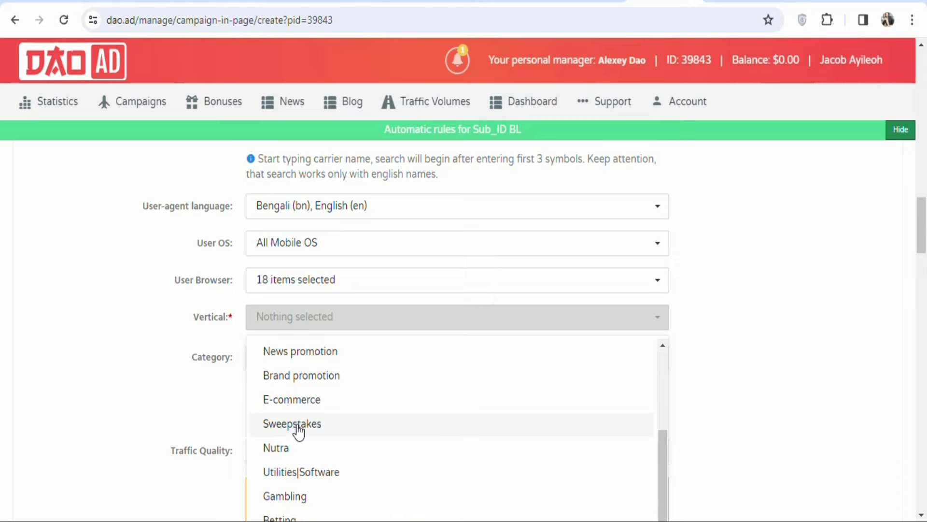
click(274, 429)
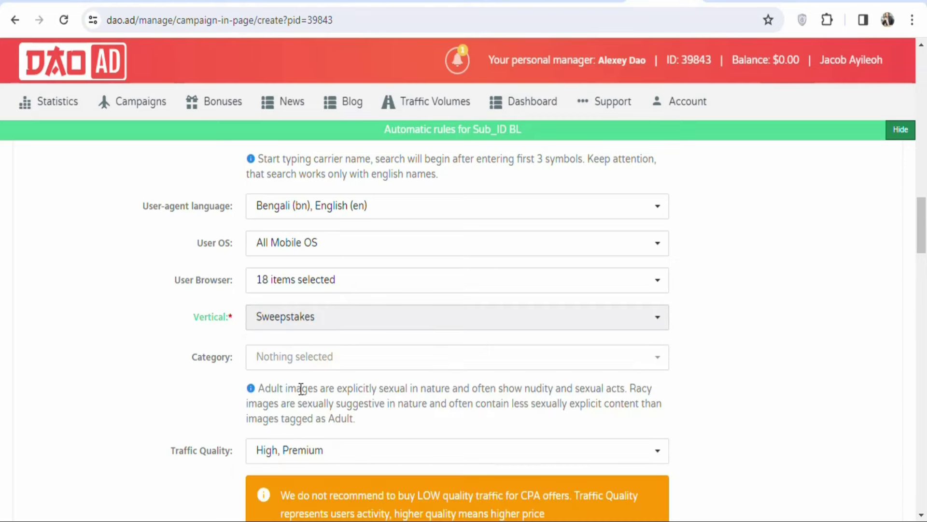
click(345, 363)
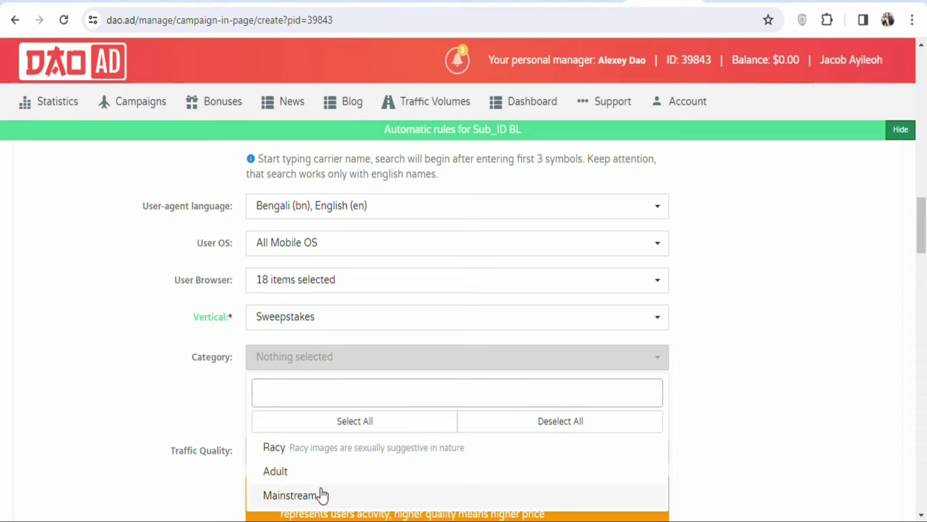
click(302, 498)
scroll(304, 500, down, 2)
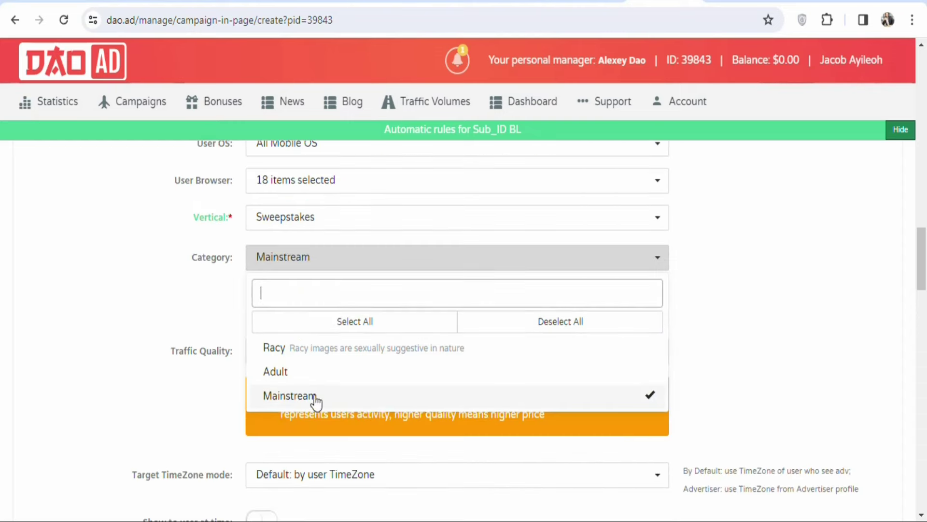
click(159, 268)
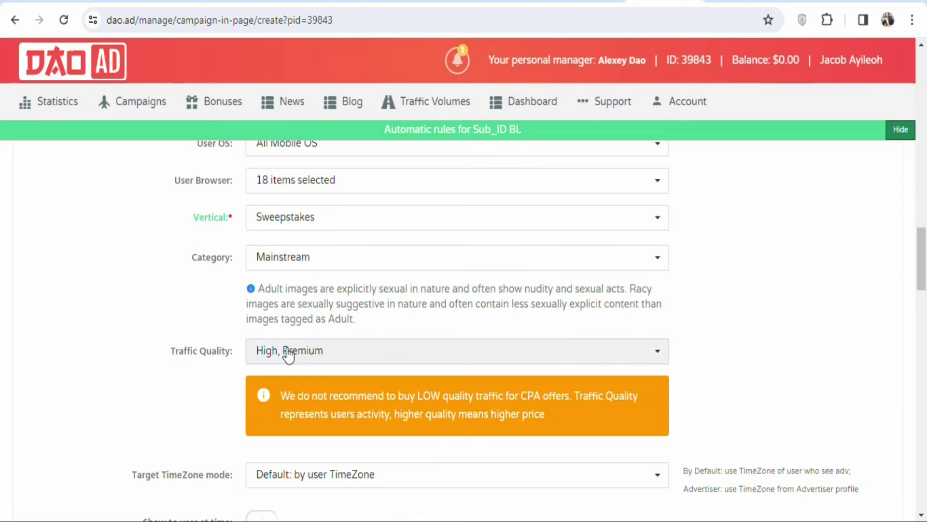
Step: Add Regular so traffic quality targets Regular, High and Premium
click(317, 361)
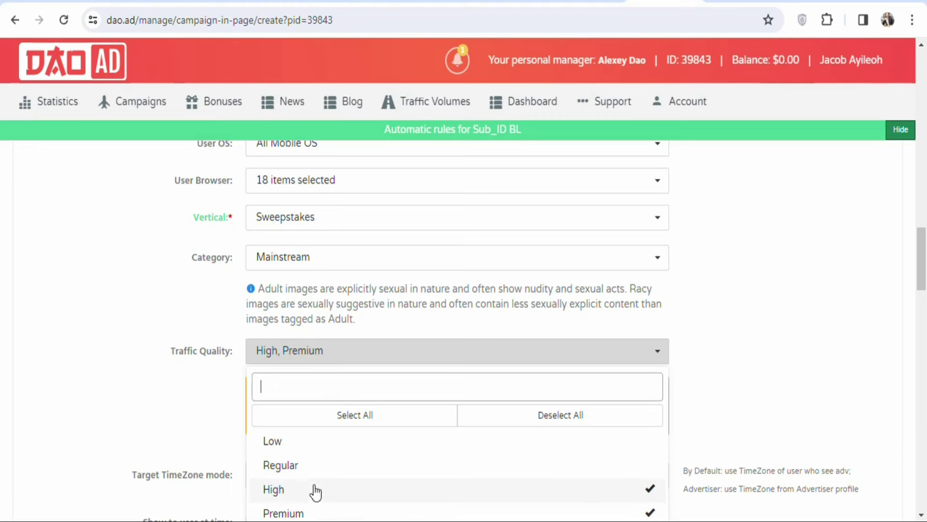
click(299, 470)
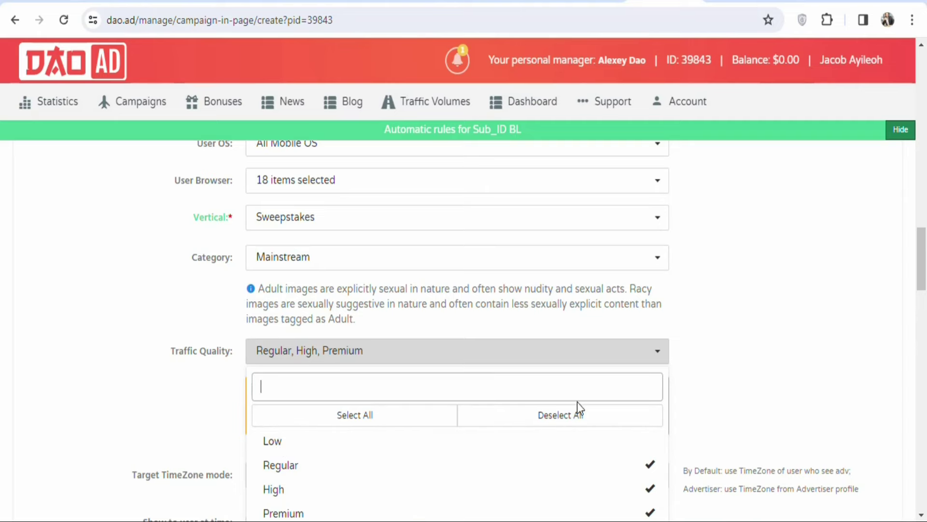
click(691, 361)
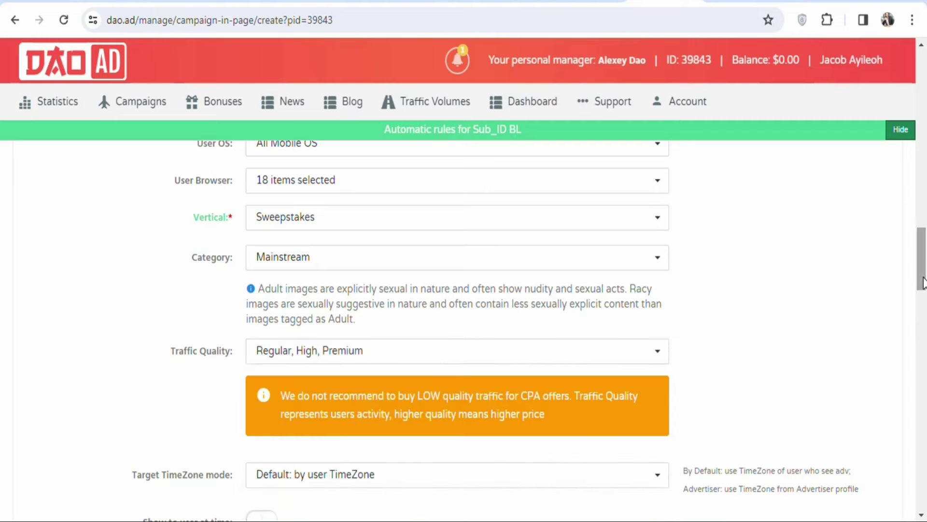
scroll(923, 316, down, 4)
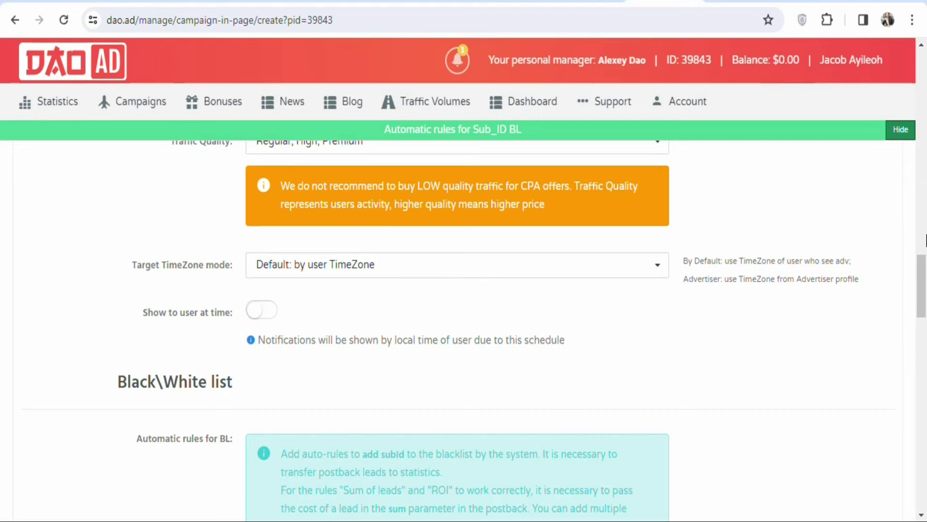
Step: Scroll to Select creative and start a new creative for the campaign
scroll(924, 261, down, 4)
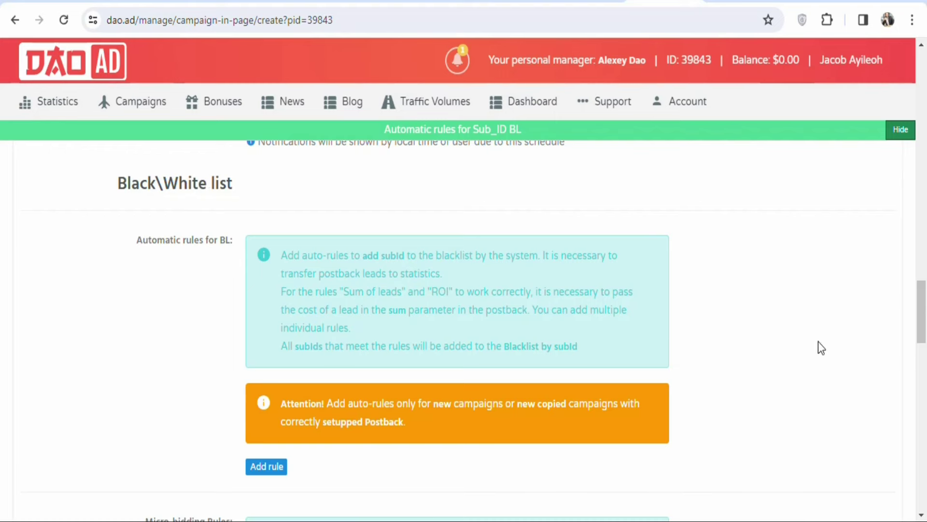
drag(926, 304, 924, 406)
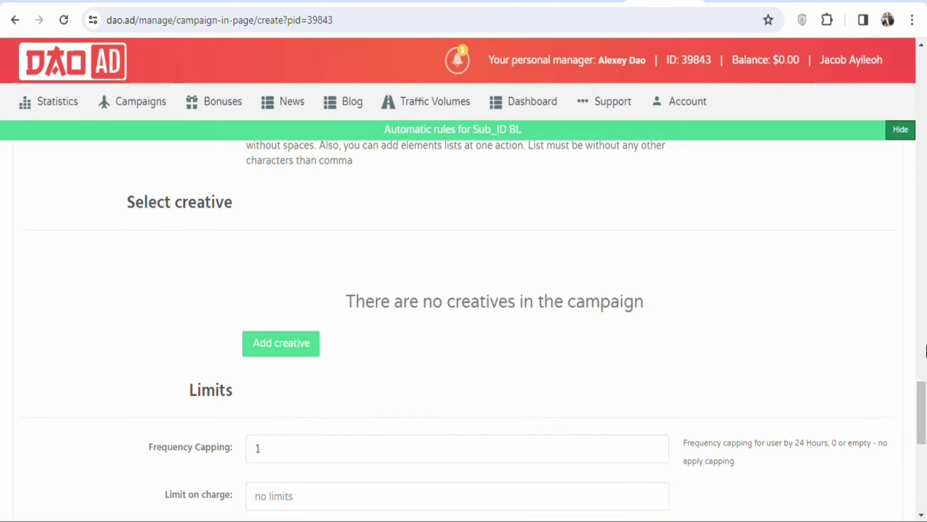
scroll(925, 358, up, 8)
scroll(925, 359, down, 9)
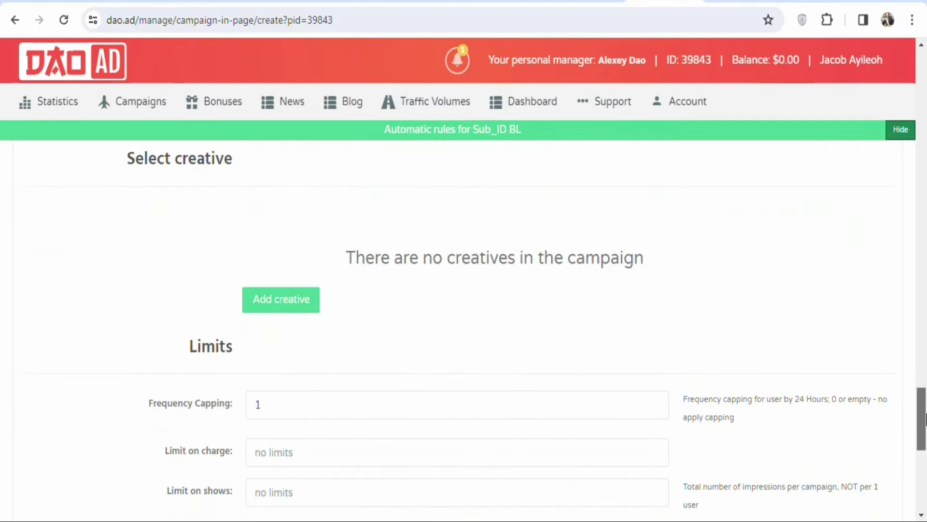
click(293, 305)
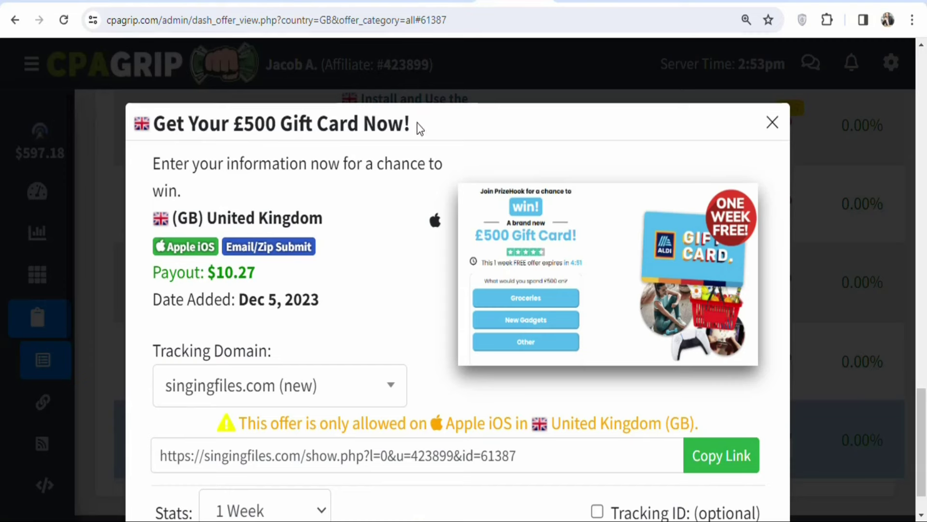
Step: Copy the offer title 'Get Your £500 Gift Card Now!' from the CPAGrip tab
drag(410, 125, 157, 124)
right_click(158, 124)
click(185, 142)
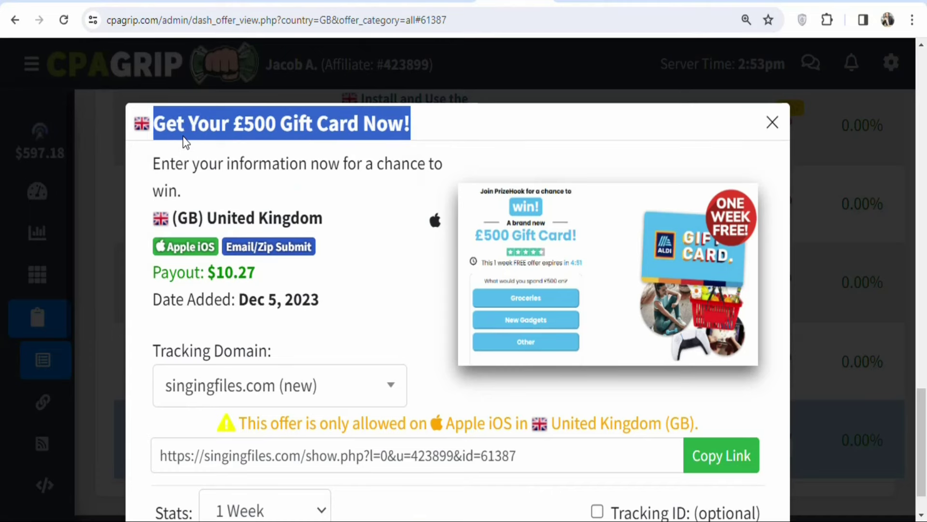
key(ctrl+Tab)
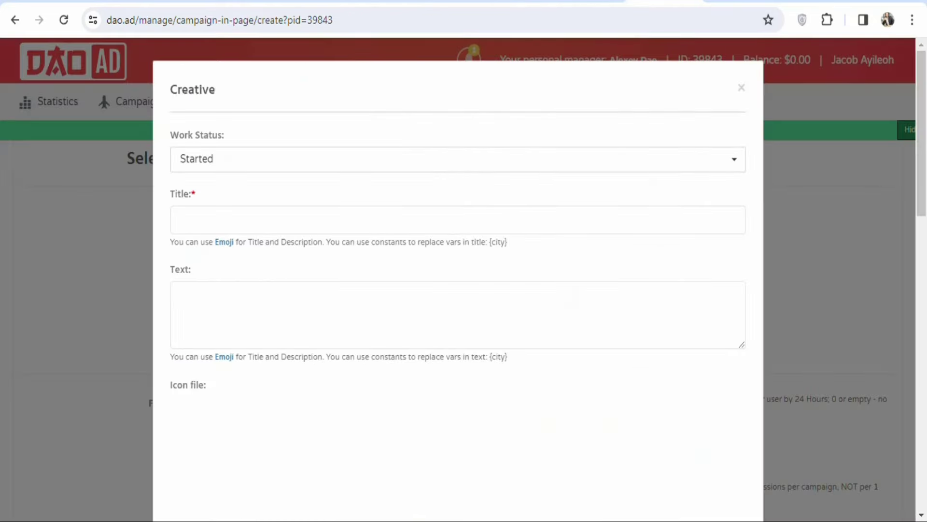
Step: Paste 'Get Your £500 Gift Card Now!' as the creative title and the gift-card description as its text
click(418, 220)
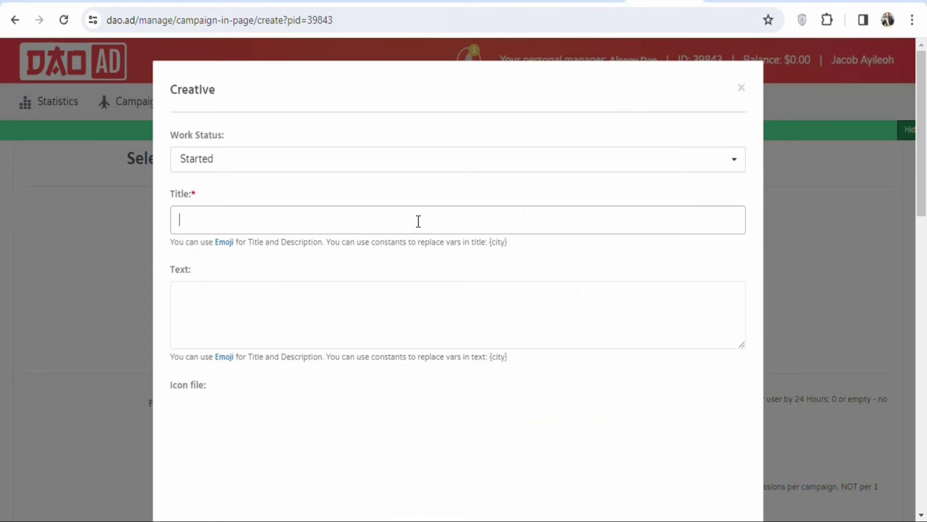
key(ctrl+v)
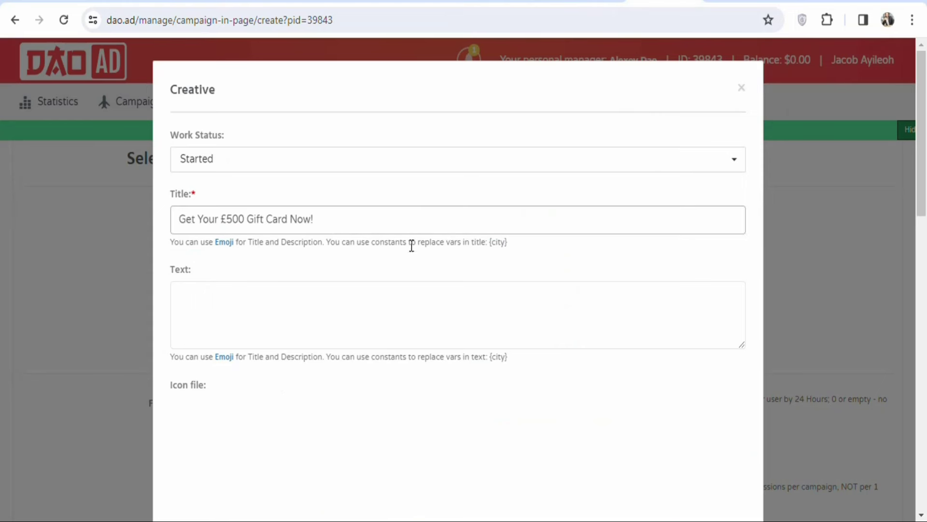
click(219, 297)
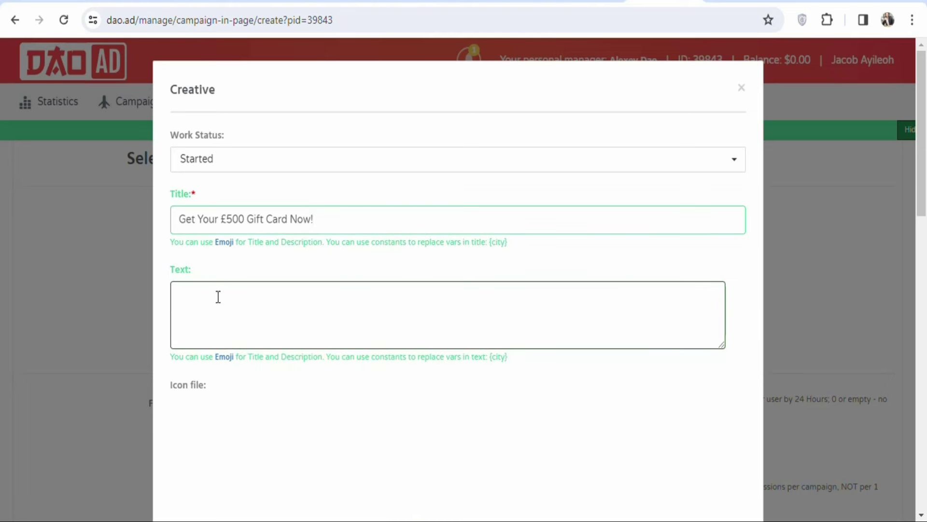
key(ctrl+v)
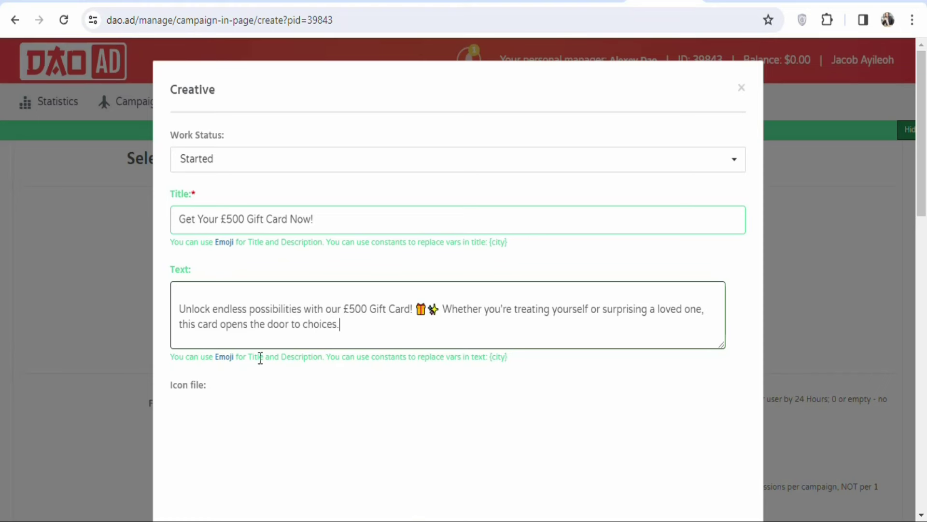
click(228, 357)
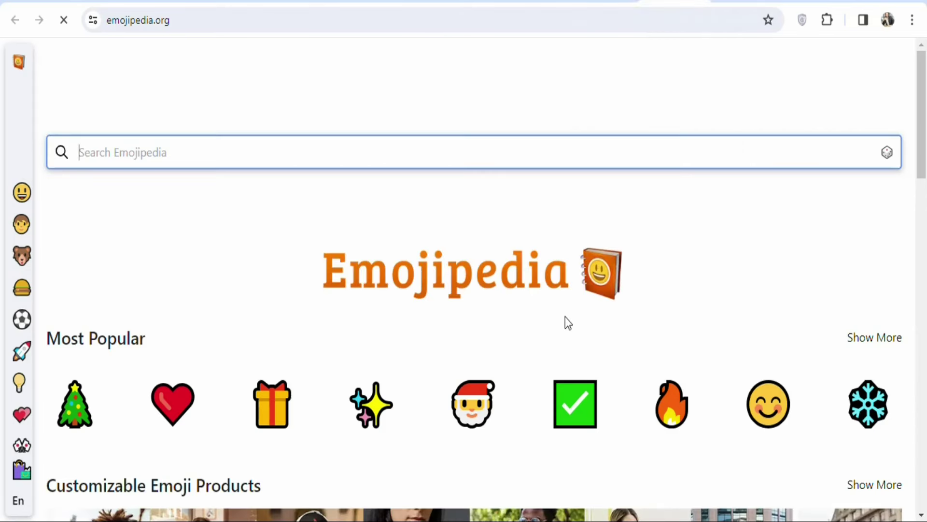
Step: Copy the ✅ Check Mark Button emoji and append it to the creative's title and text
click(584, 413)
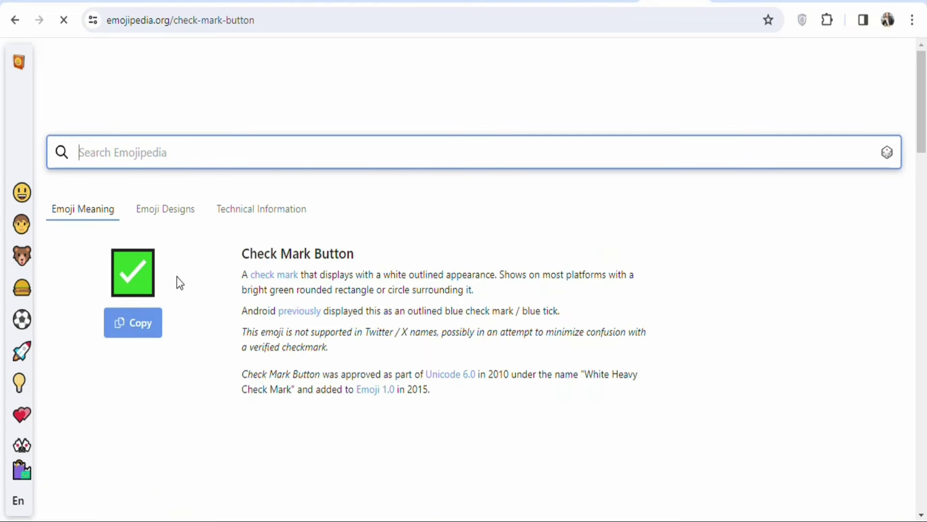
click(151, 327)
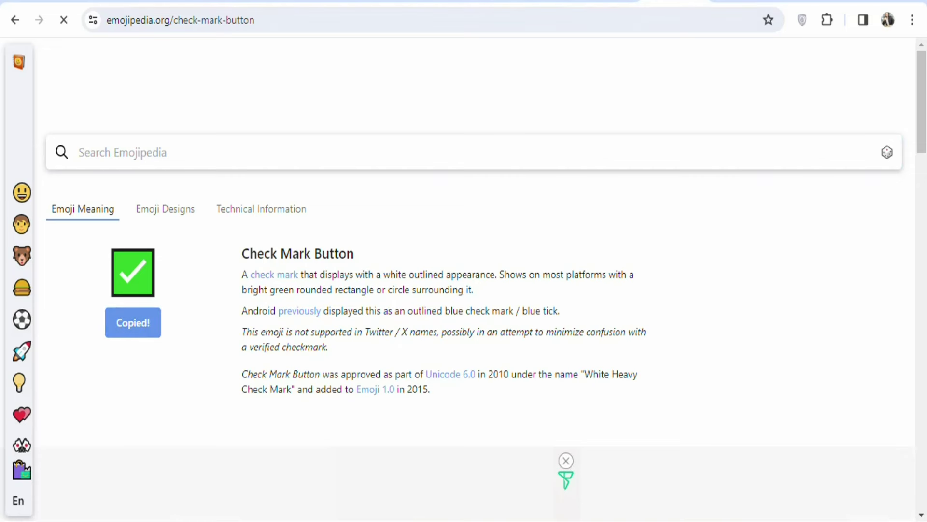
key(ctrl+Tab)
click(325, 218)
key(ctrl+v)
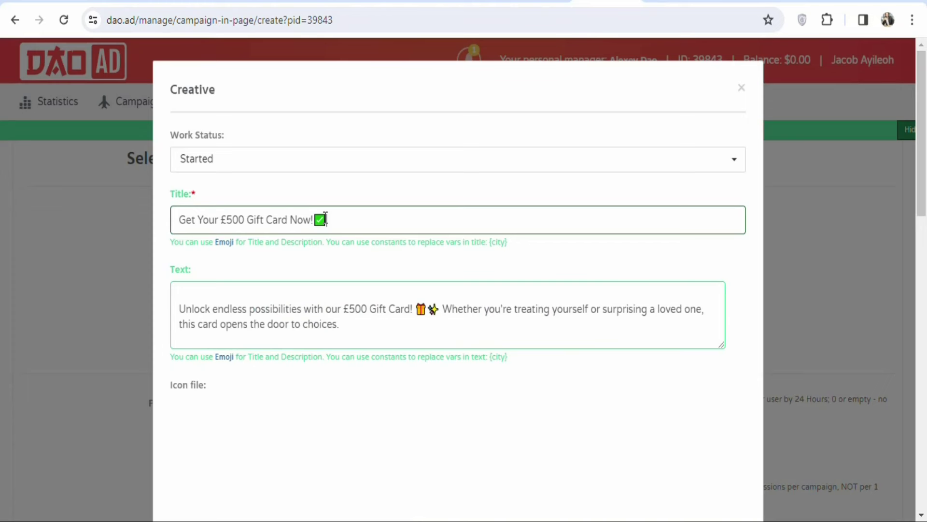
click(341, 323)
key(ctrl+v)
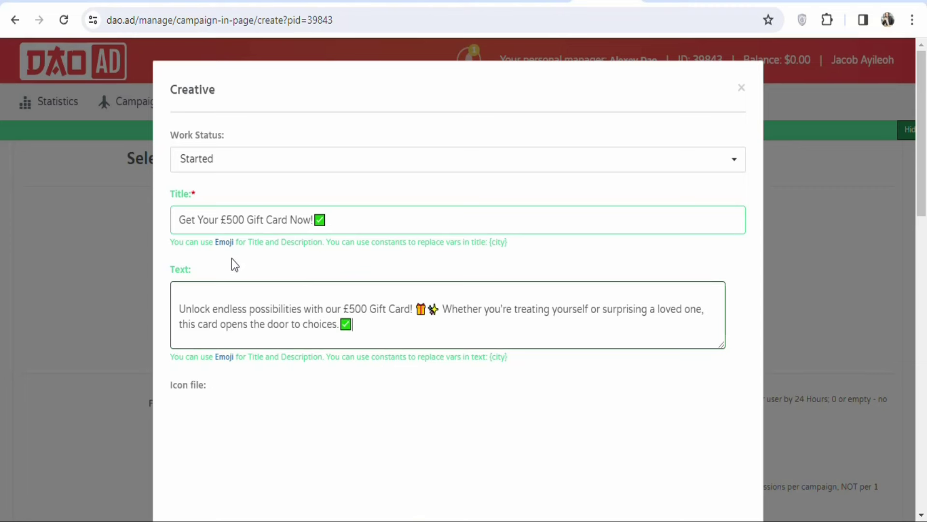
Step: Save the CPAGrip £500 gift card preview image as a PNG in Downloads
drag(922, 203, 921, 268)
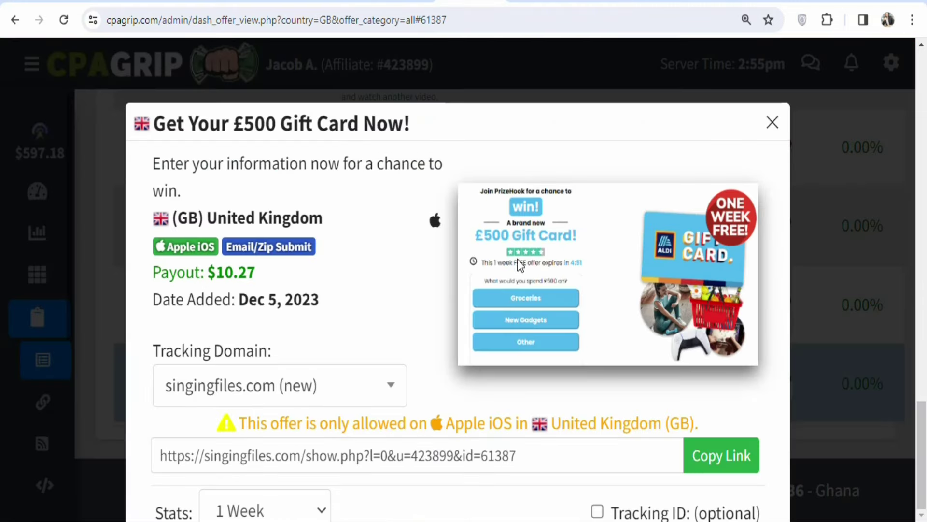
drag(572, 251, 581, 262)
right_click(581, 262)
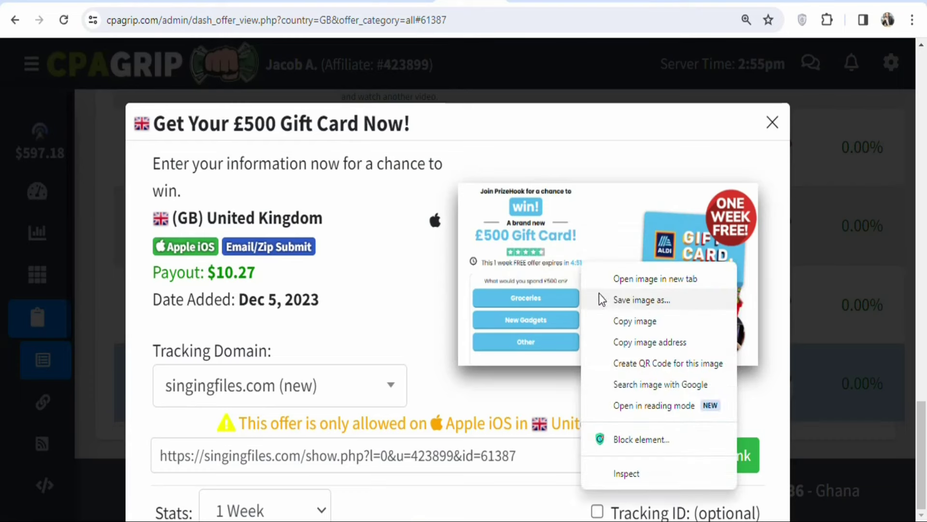
click(613, 303)
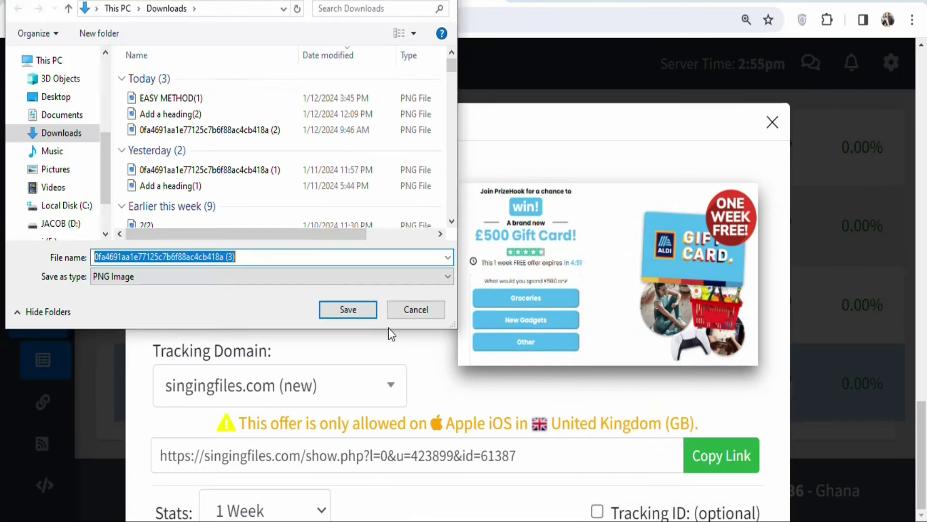
click(356, 308)
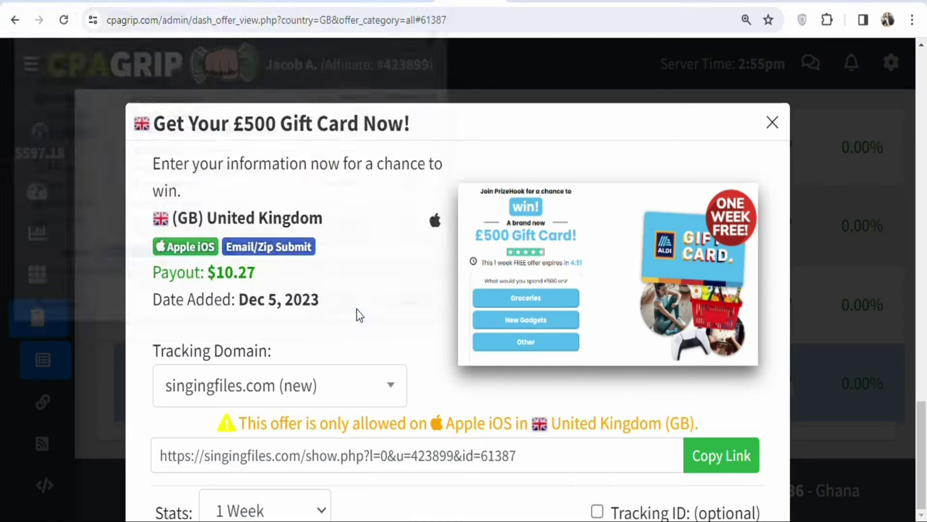
key(ctrl+Tab)
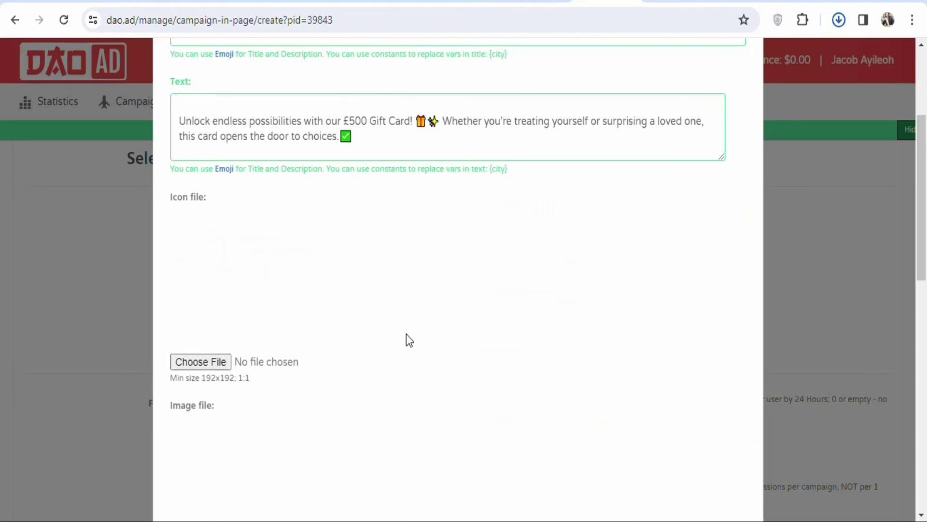
Step: Upload the gift card (3).png as the 1:1 icon, cropped onto the offer panel
click(202, 364)
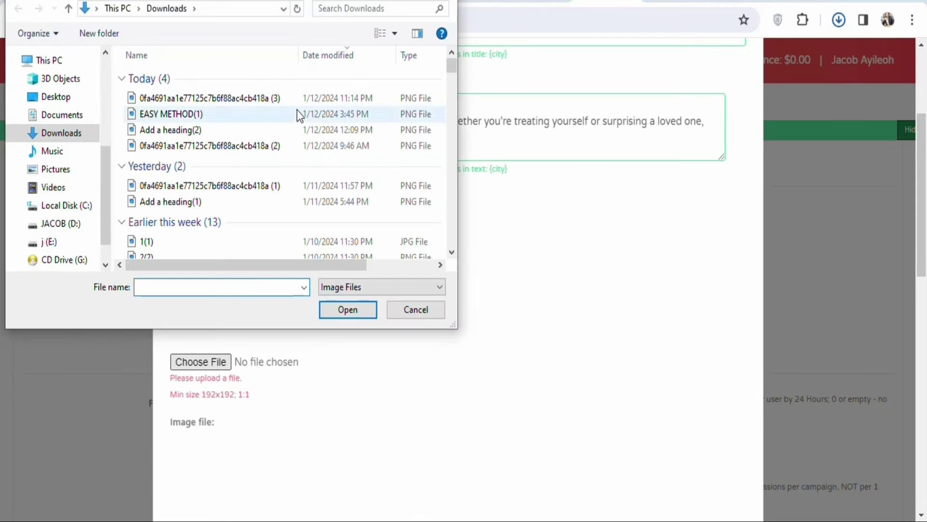
click(302, 98)
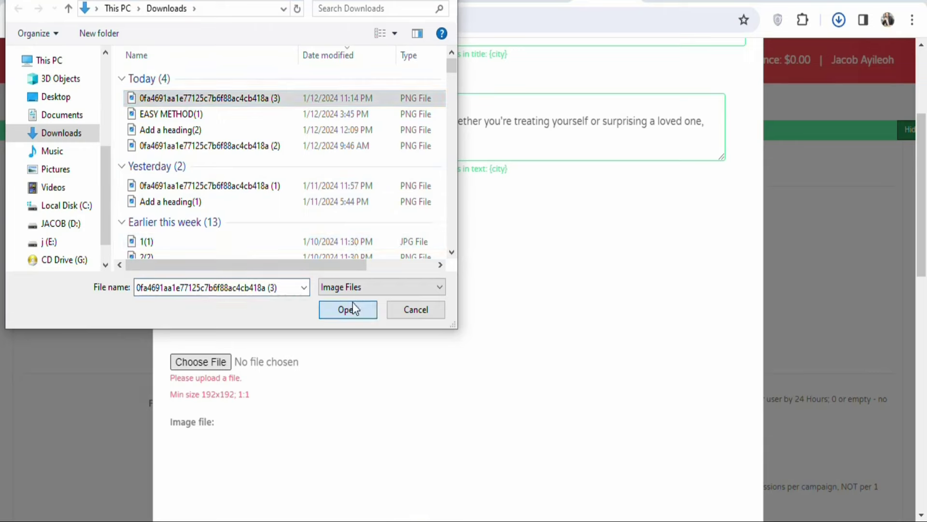
click(352, 309)
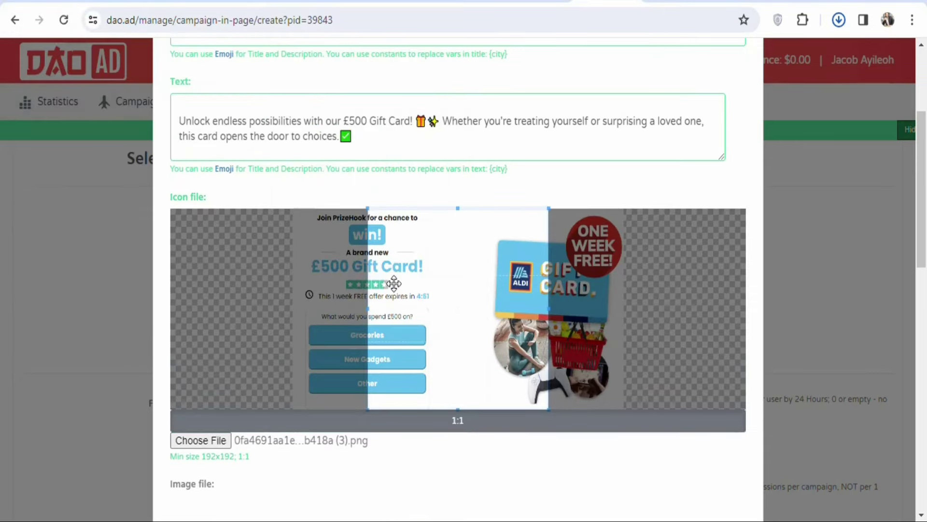
drag(394, 283, 356, 274)
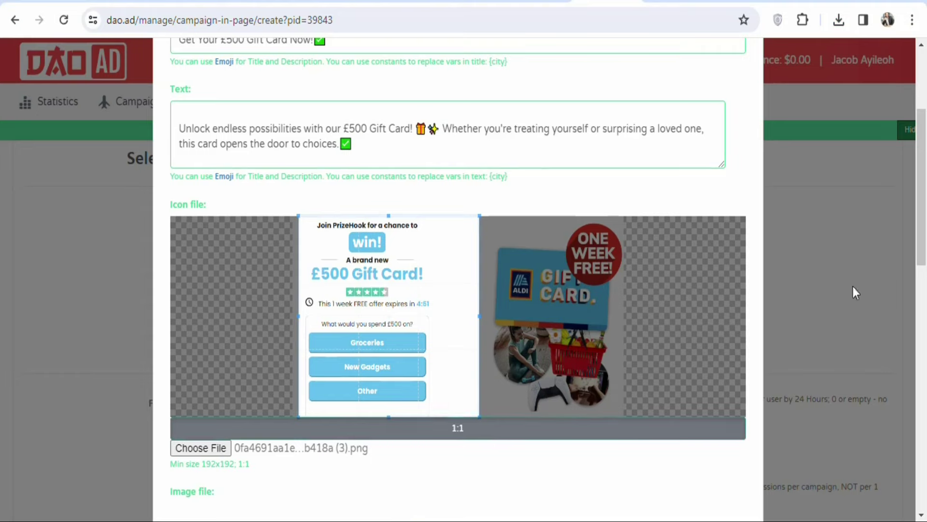
Step: Upload the same gift card image as the creative's 2:1 main image
drag(924, 170, 923, 174)
scroll(923, 174, down, 8)
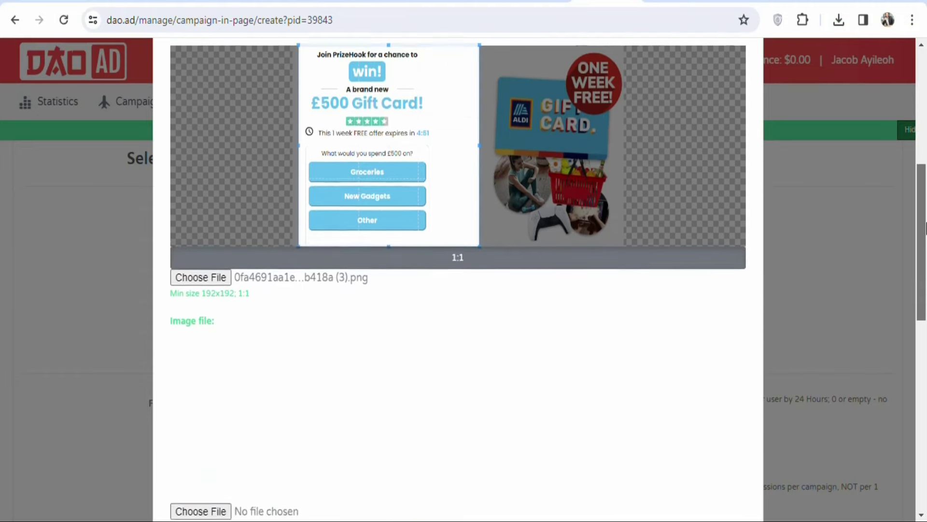
scroll(195, 314, up, 4)
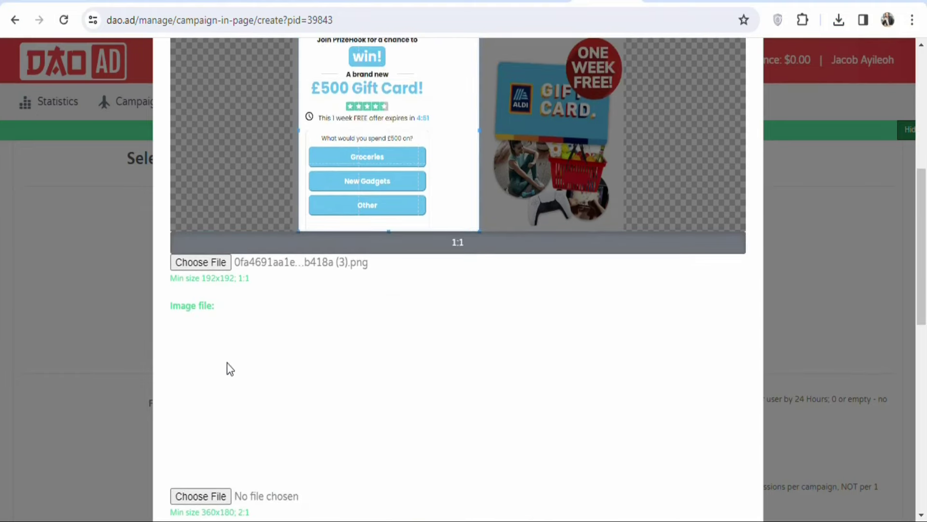
click(206, 495)
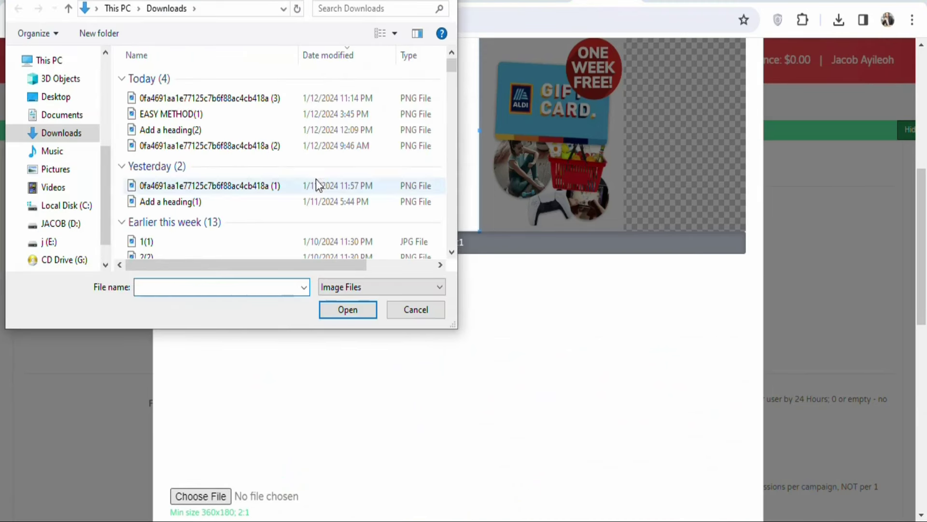
click(288, 104)
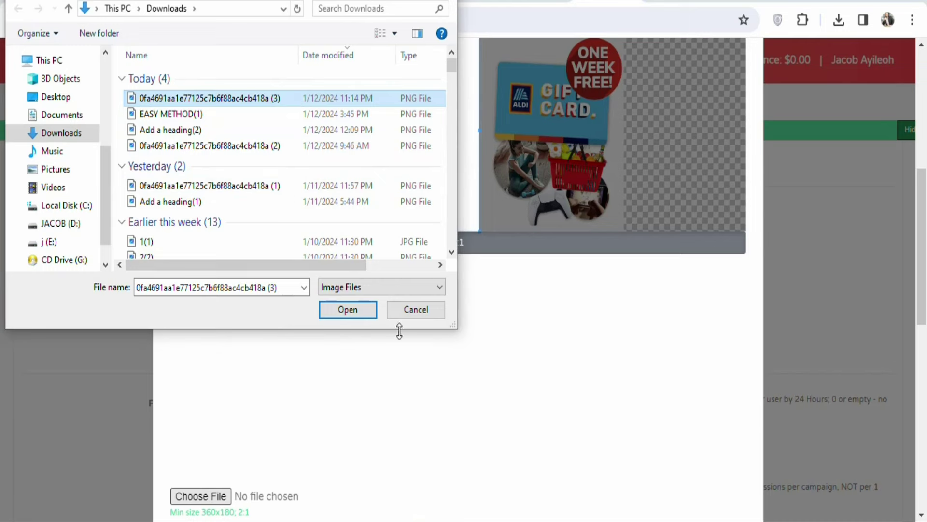
click(347, 309)
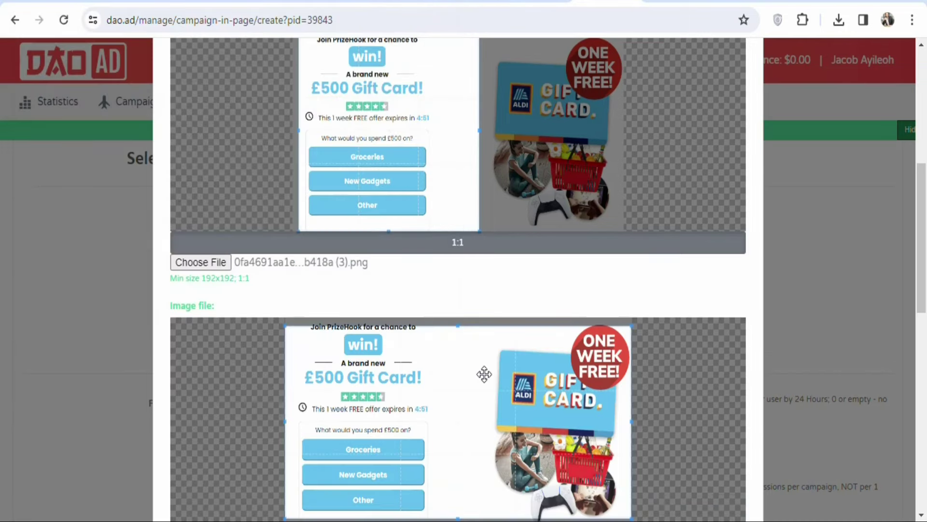
scroll(228, 310, down, 5)
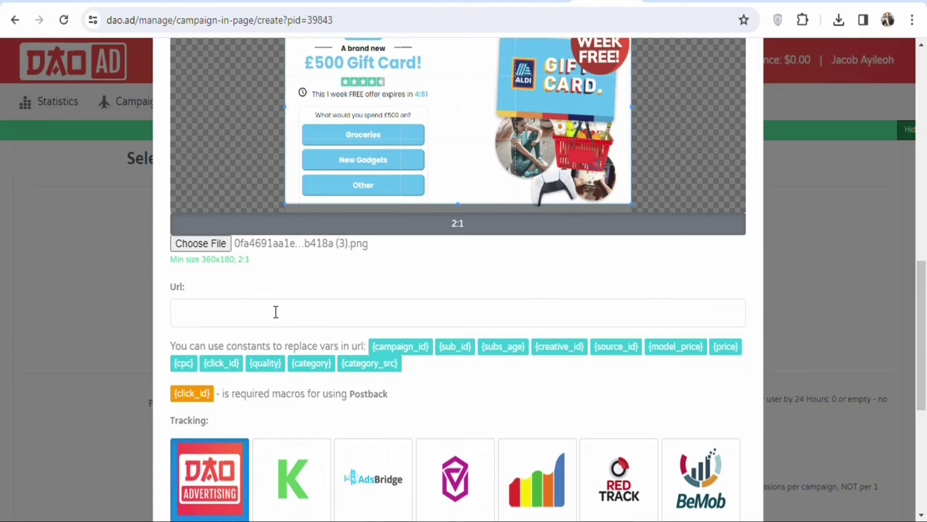
Step: Paste the CPAGrip offer's tracking link into the creative's Url field
key(ctrl+Tab)
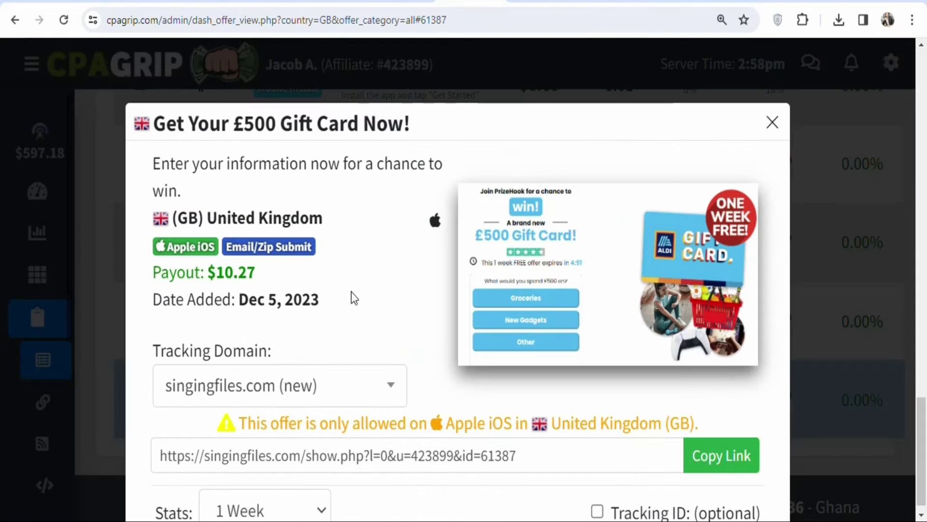
click(714, 468)
key(ctrl+Tab)
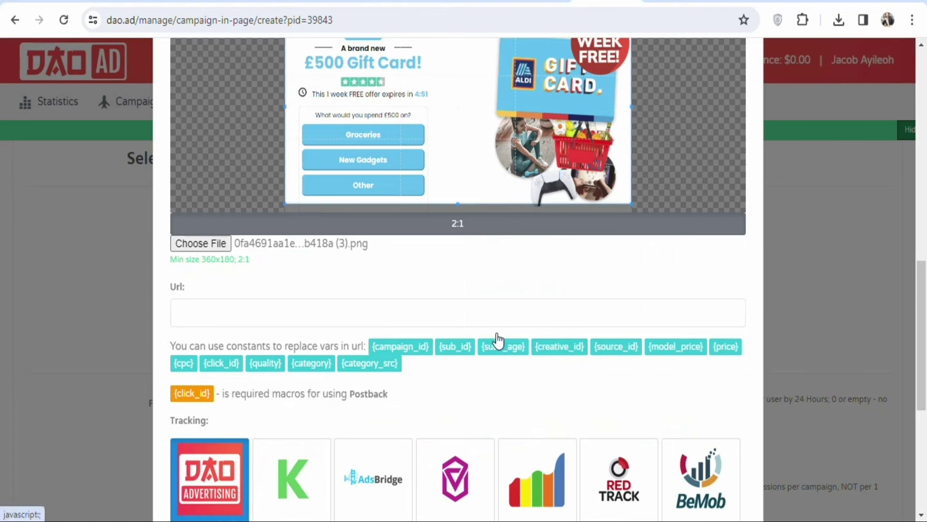
click(341, 306)
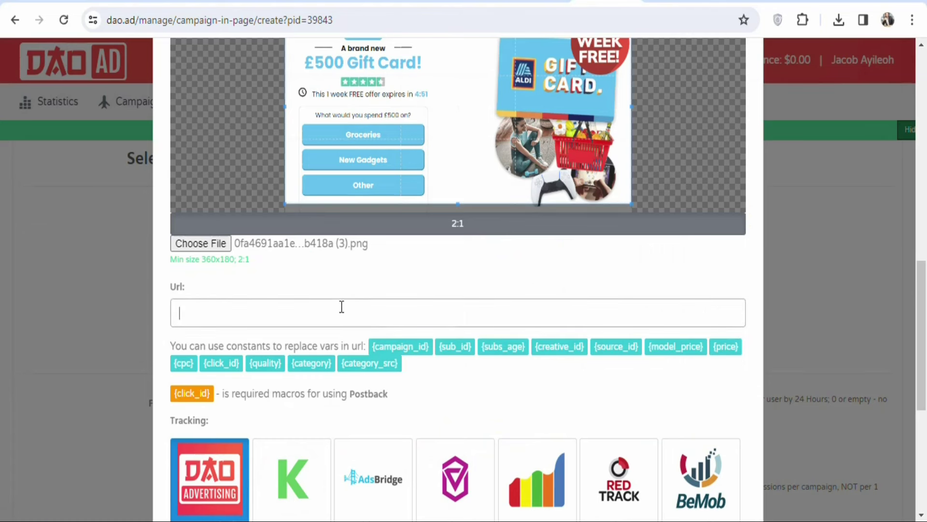
key(ctrl+v)
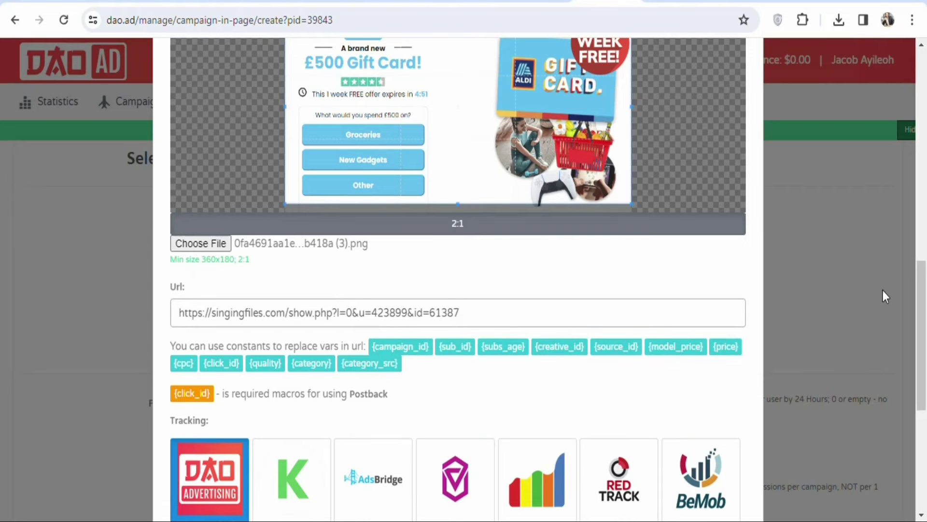
Step: Save the new gift card creative
scroll(925, 317, down, 3)
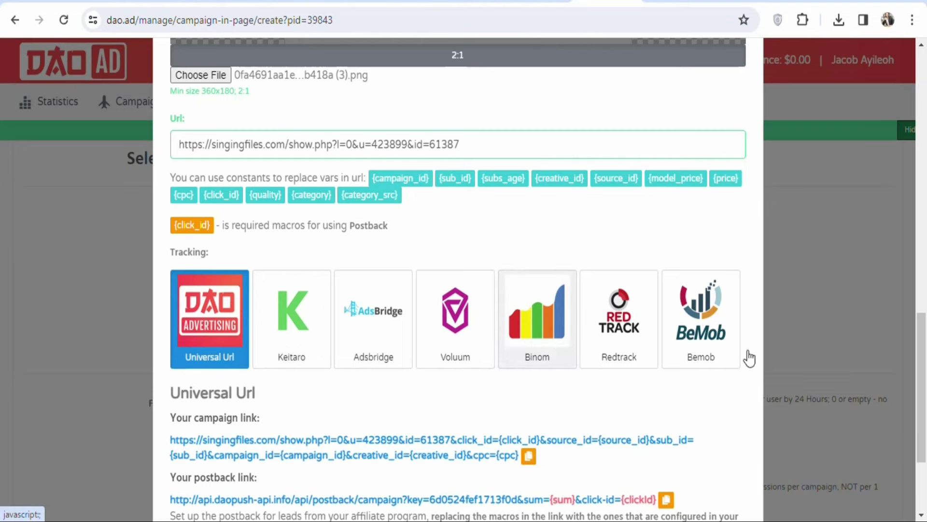
drag(921, 349, 921, 396)
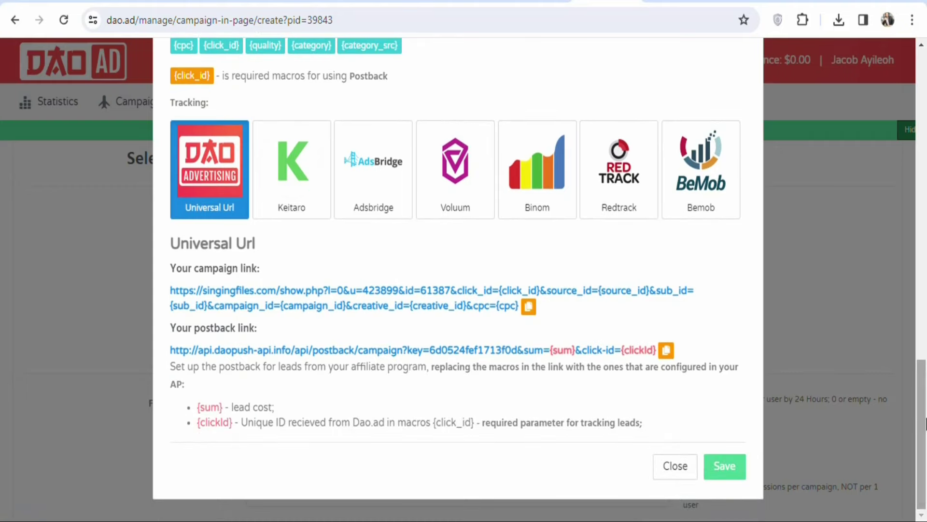
click(727, 468)
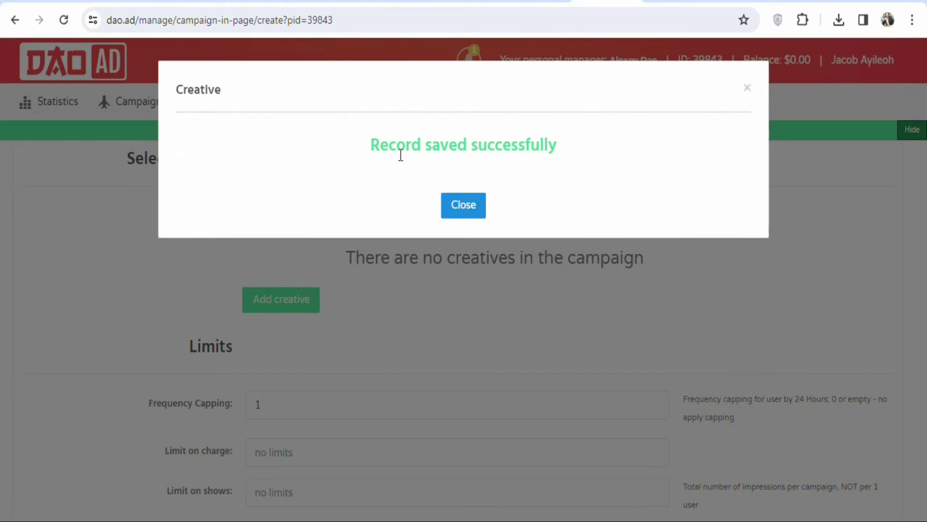
Step: Dismiss the save confirmation and change Frequency Capping from 1 to 3
click(471, 206)
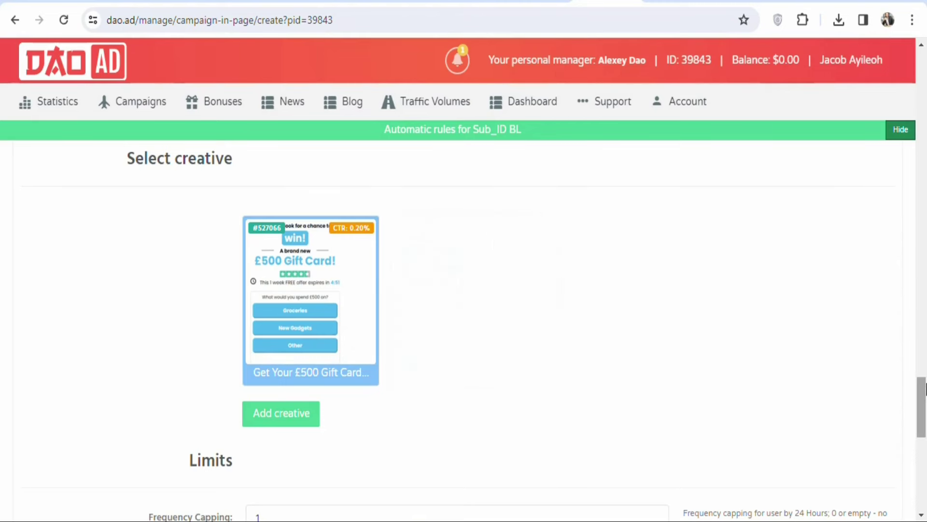
drag(923, 393, 924, 429)
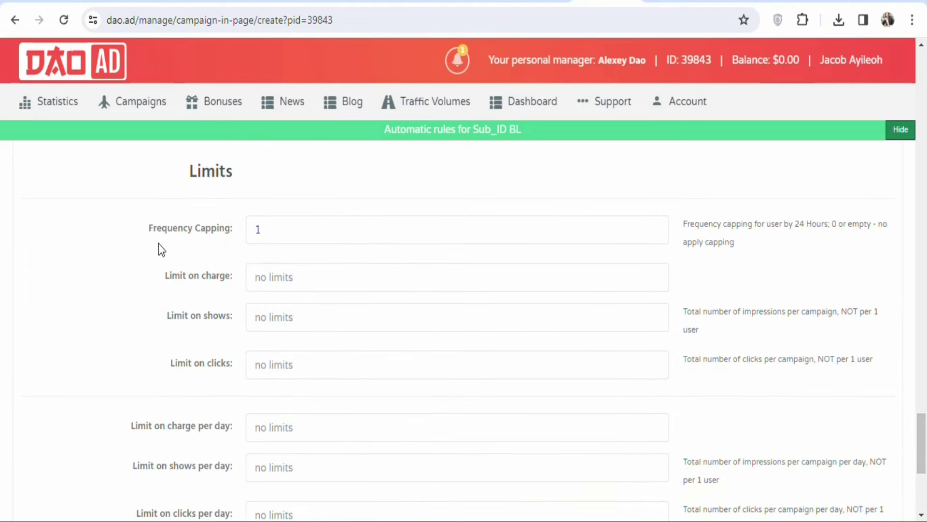
click(277, 236)
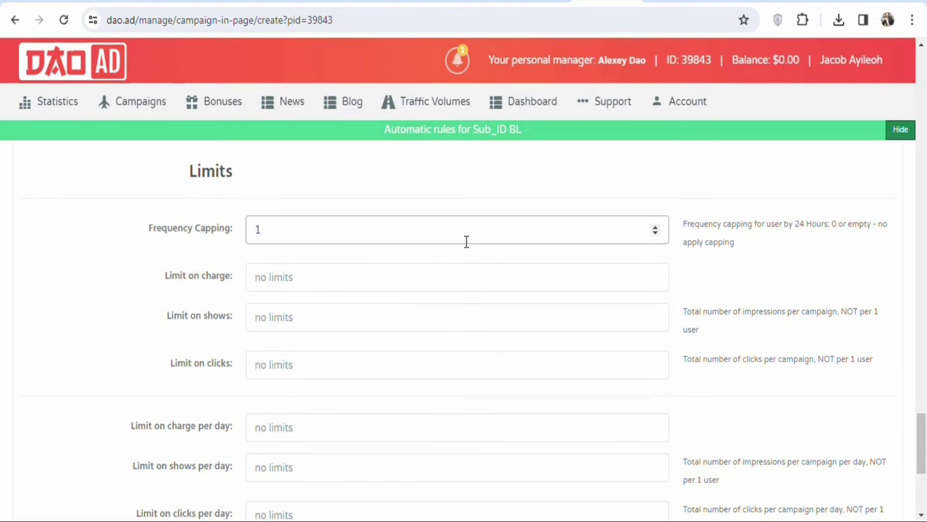
key(BackSpace)
text(3)
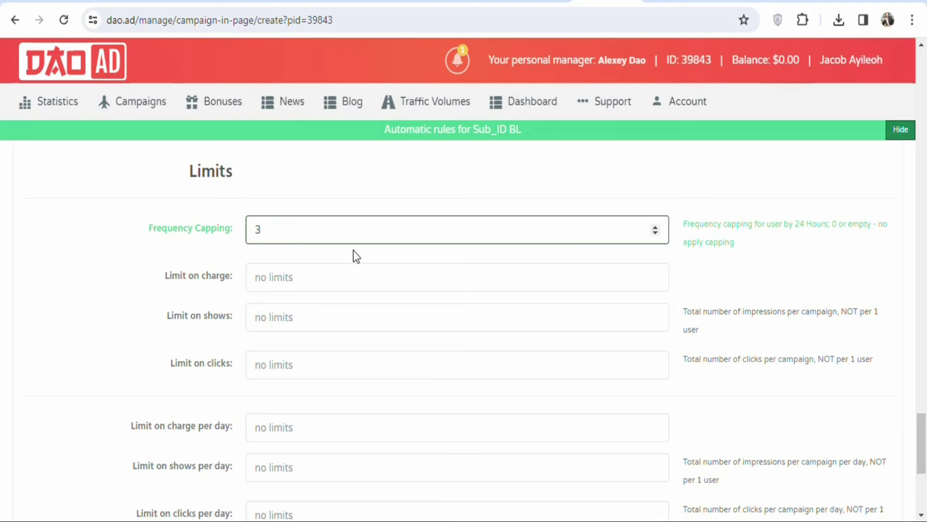
Step: Save the campaign settings
click(318, 279)
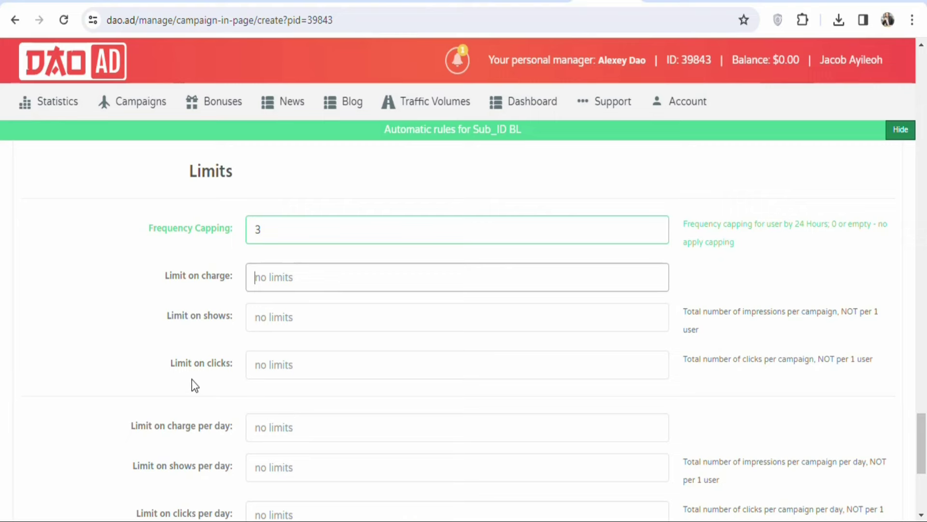
drag(922, 443, 924, 471)
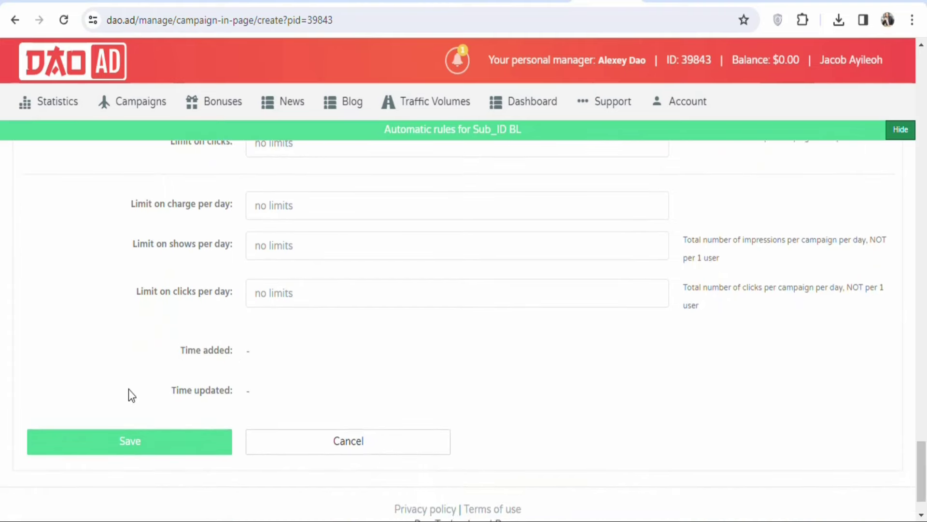
click(140, 447)
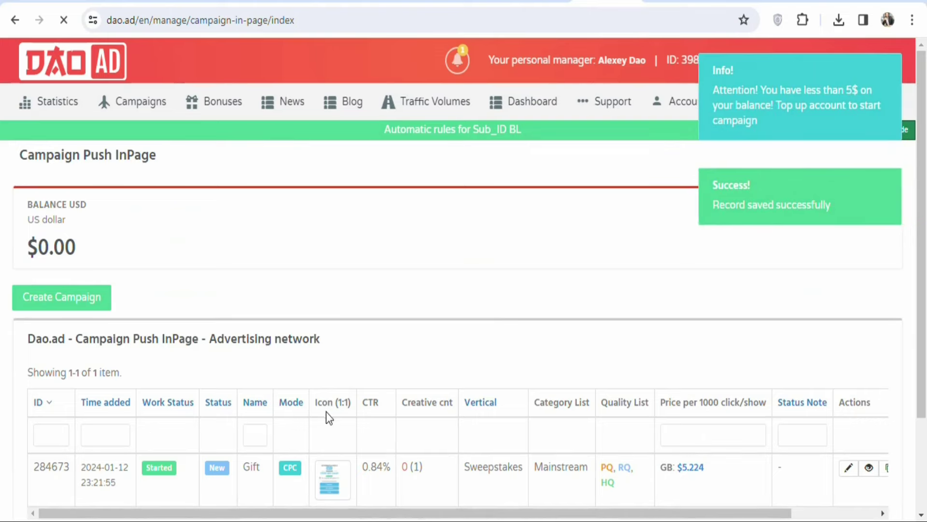
Step: Open the Payment Balance page, showing a $0.00 balance and $20.00 minimum recharge
scroll(580, 328, down, 3)
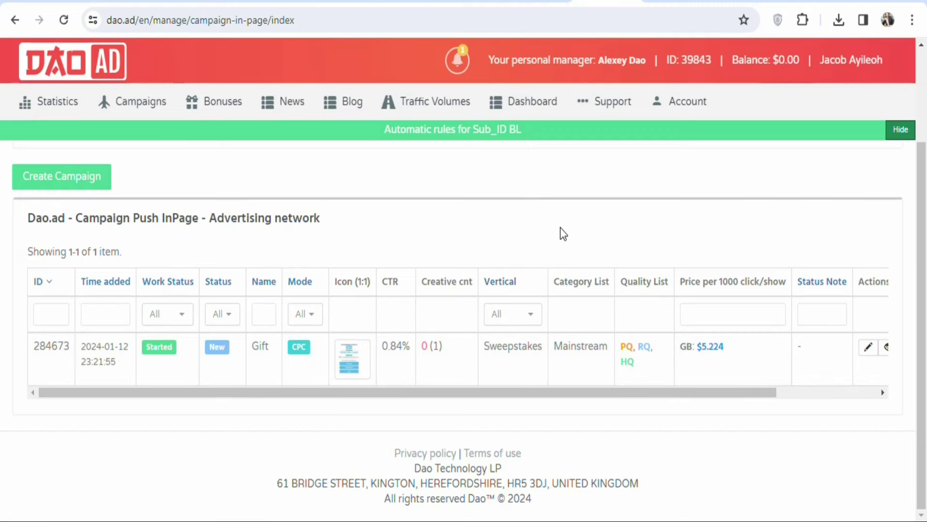
click(752, 67)
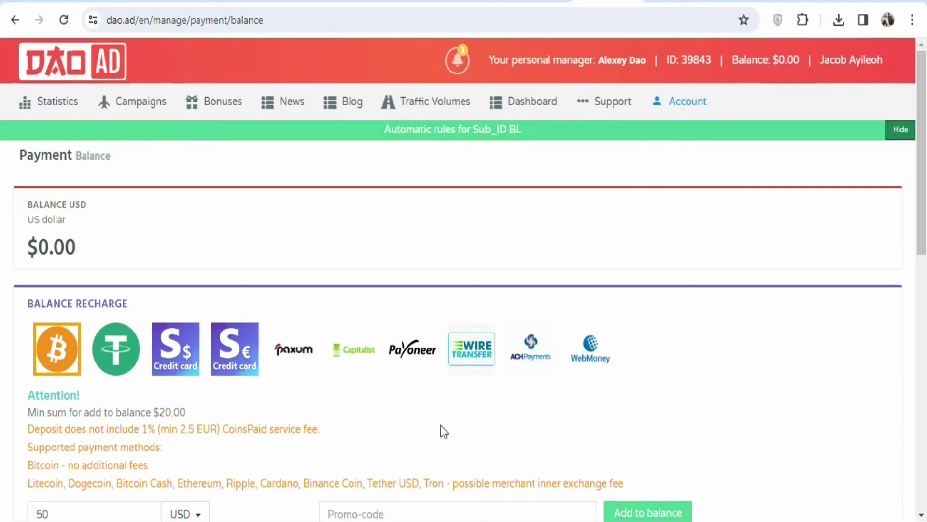
mouse_move(924, 167)
mouse_down()
mouse_move(924, 286)
mouse_move(923, 153)
mouse_move(925, 399)
mouse_move(924, 169)
mouse_up()
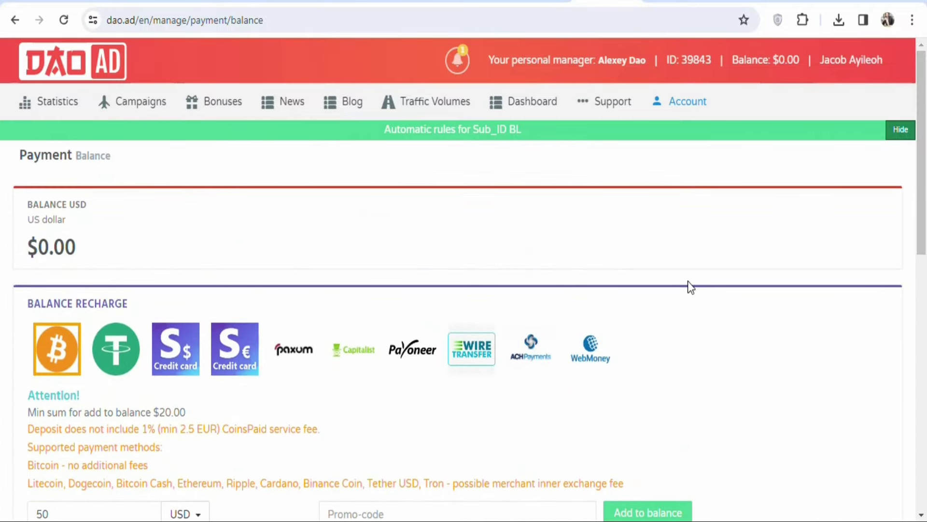